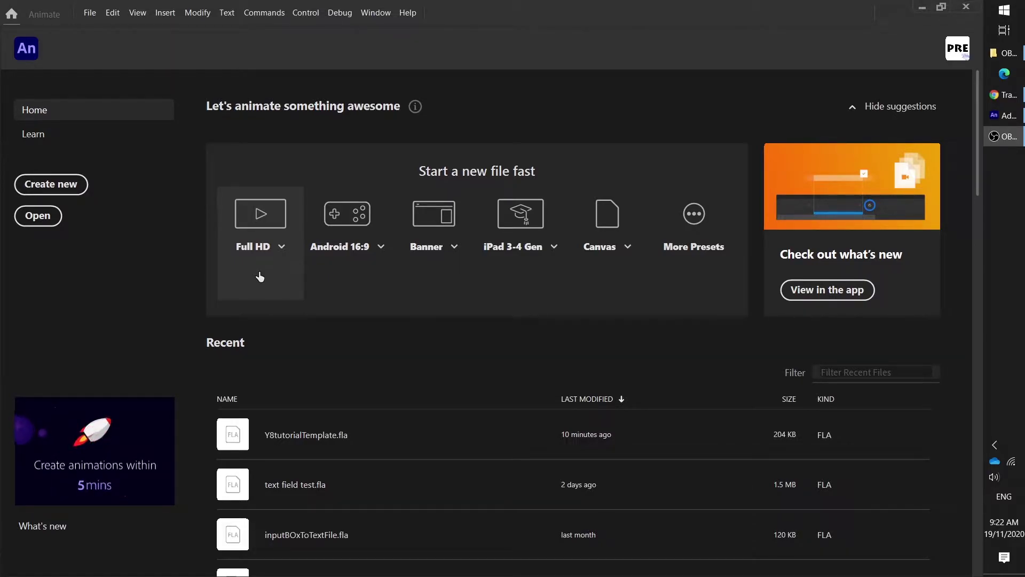
- Create a new 840 × 640 ActionScript 3.0 document from the Home screen
{"action": "left_click", "coordinate": [51, 184]}
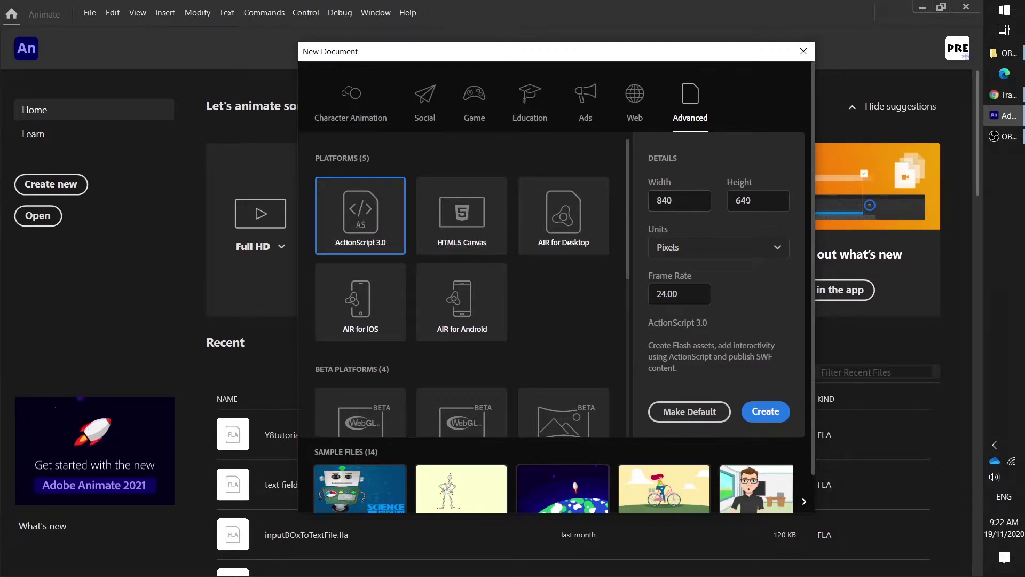
{"action": "left_click", "coordinate": [765, 412]}
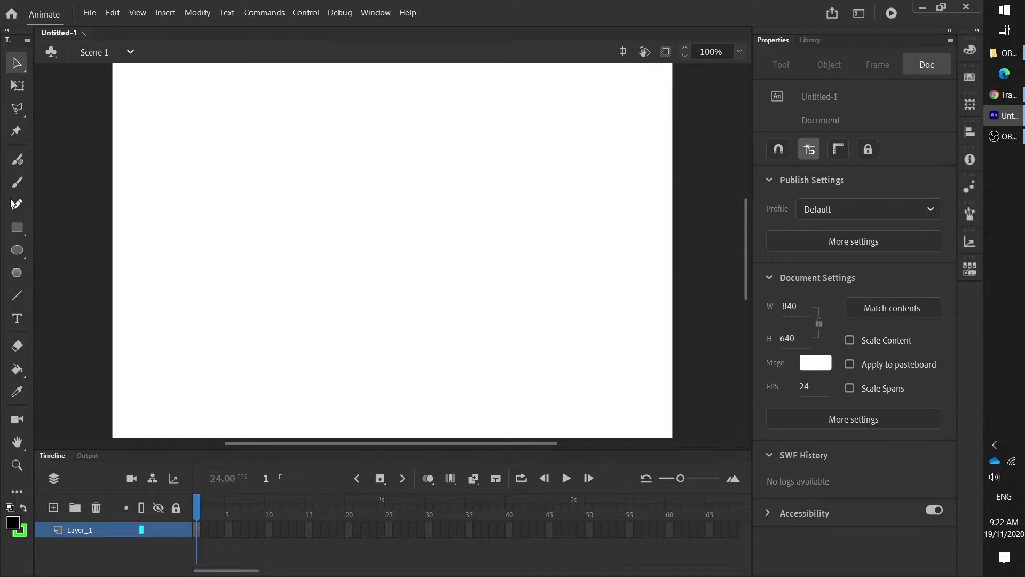
{"action": "left_click", "coordinate": [15, 183]}
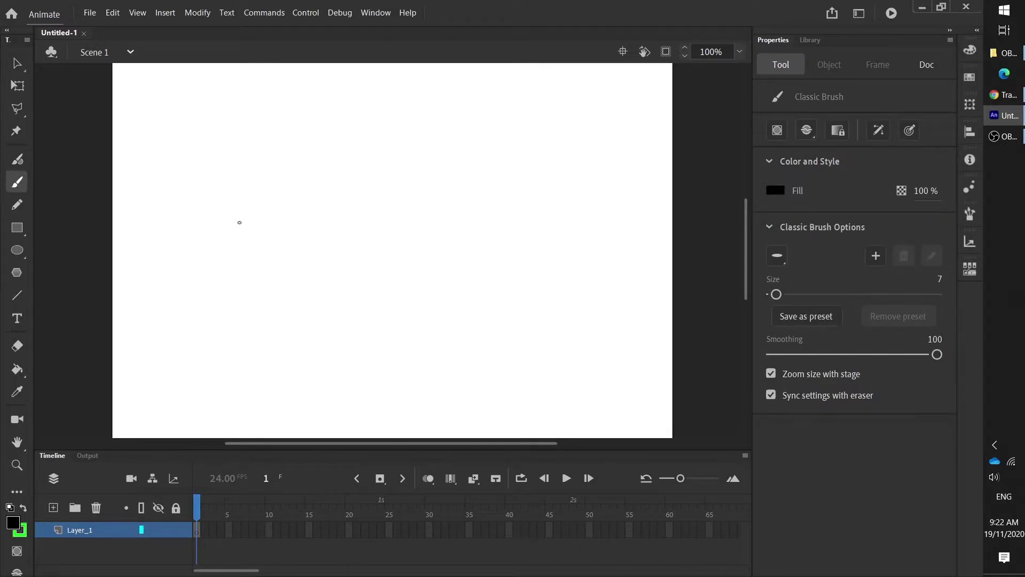
{"action": "mouse_move", "coordinate": [306, 231]}
{"action": "left_mouse_down"}
{"action": "mouse_move", "coordinate": [286, 178]}
{"action": "mouse_move", "coordinate": [459, 204]}
{"action": "mouse_move", "coordinate": [492, 243]}
{"action": "left_mouse_up"}
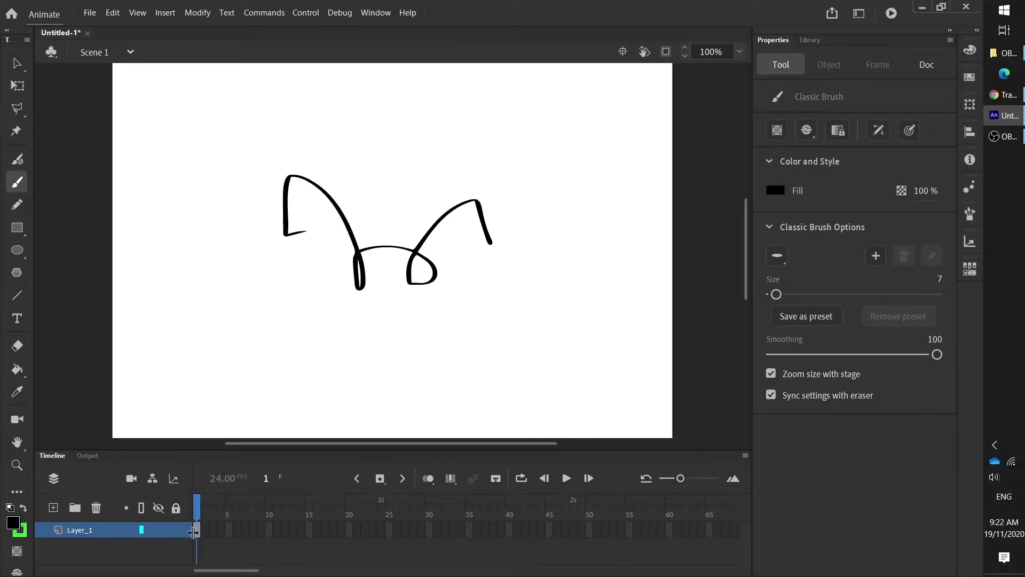
{"action": "left_click", "coordinate": [684, 484]}
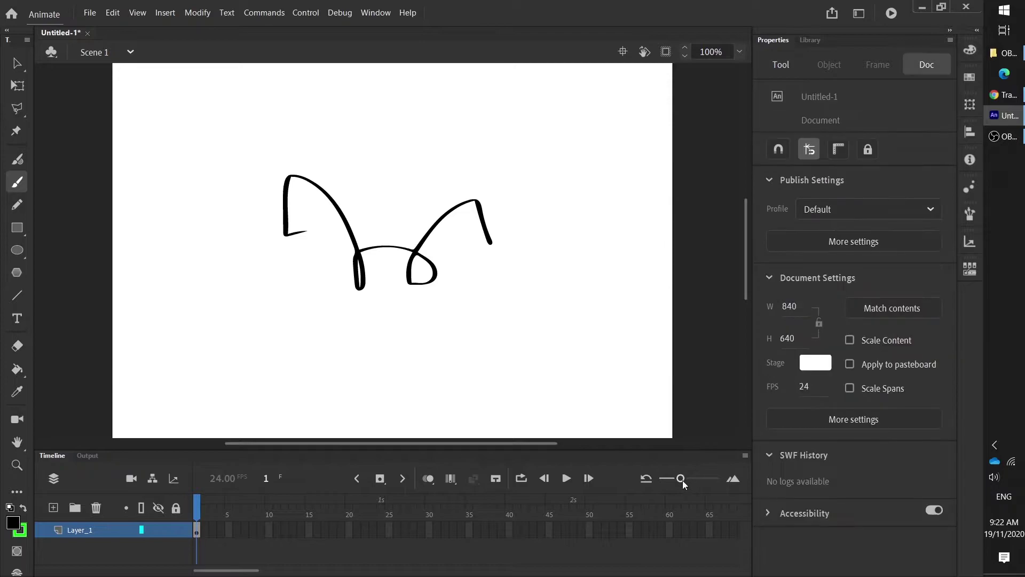
{"action": "left_click_drag", "start_coordinate": [682, 477], "coordinate": [692, 478]}
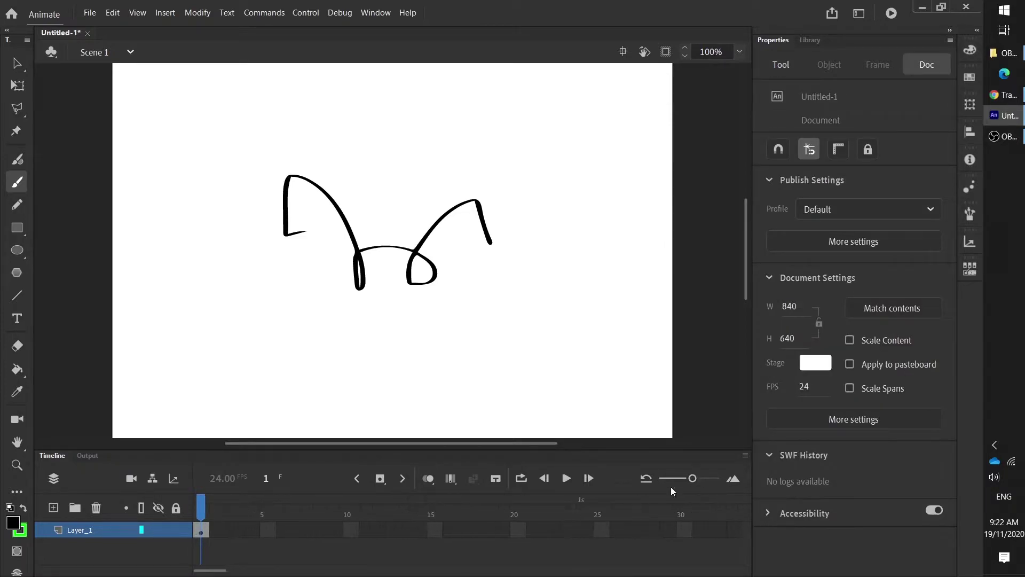
{"action": "left_click", "coordinate": [208, 529]}
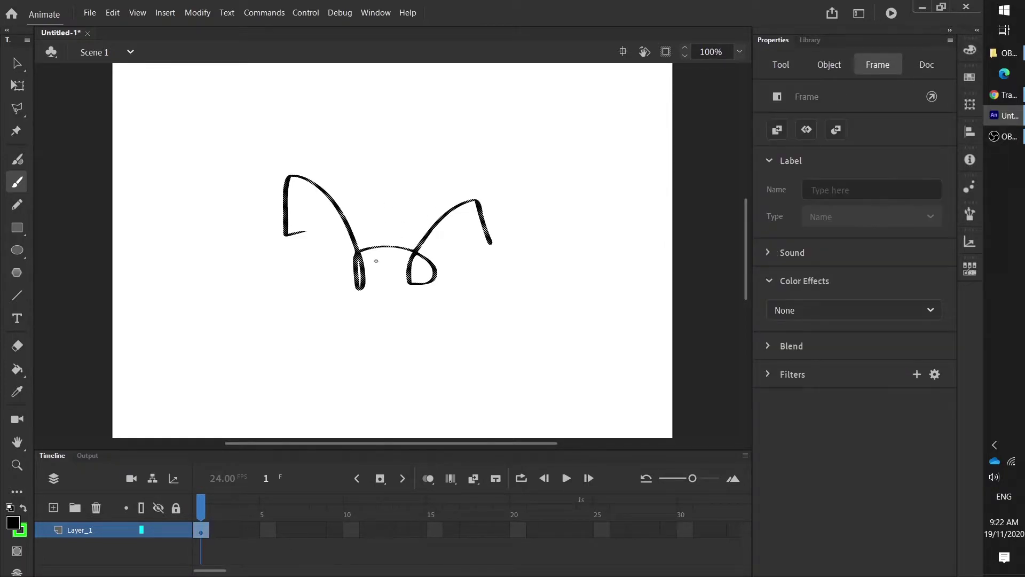
{"action": "left_click", "coordinate": [221, 529]}
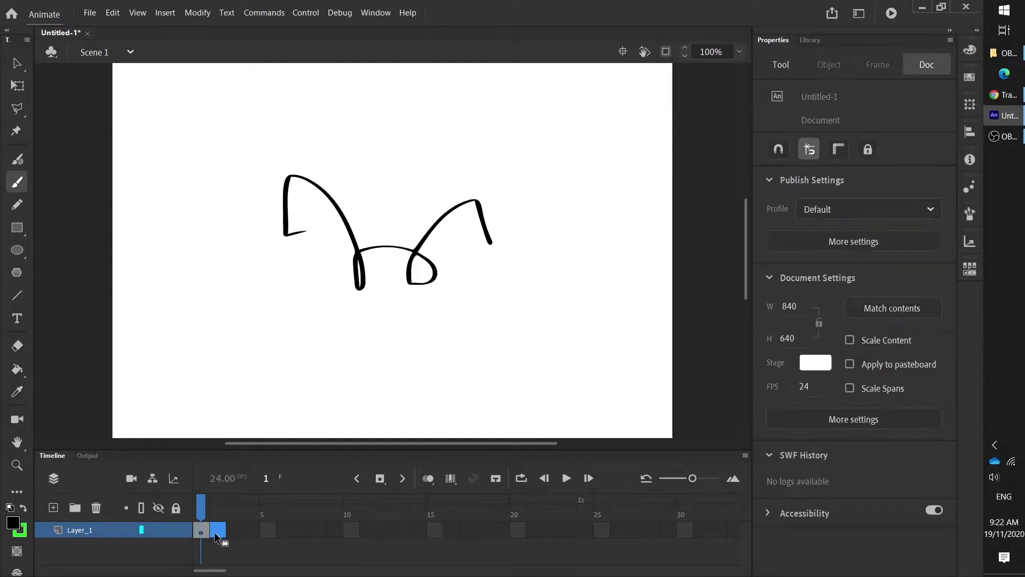
{"action": "left_click", "coordinate": [202, 502]}
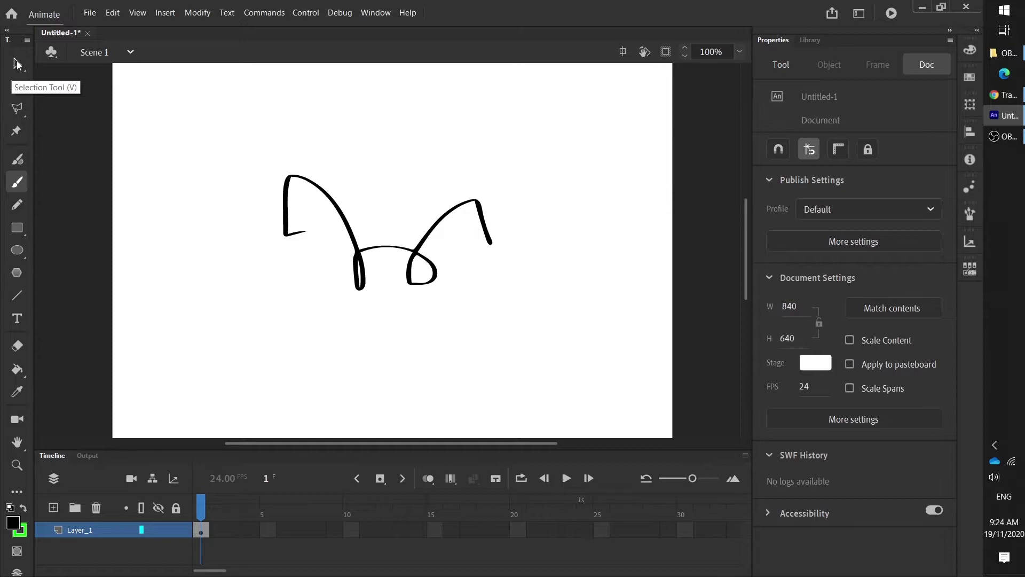
{"action": "left_click", "coordinate": [16, 65]}
{"action": "left_click", "coordinate": [296, 205]}
{"action": "key", "text": "Delete"}
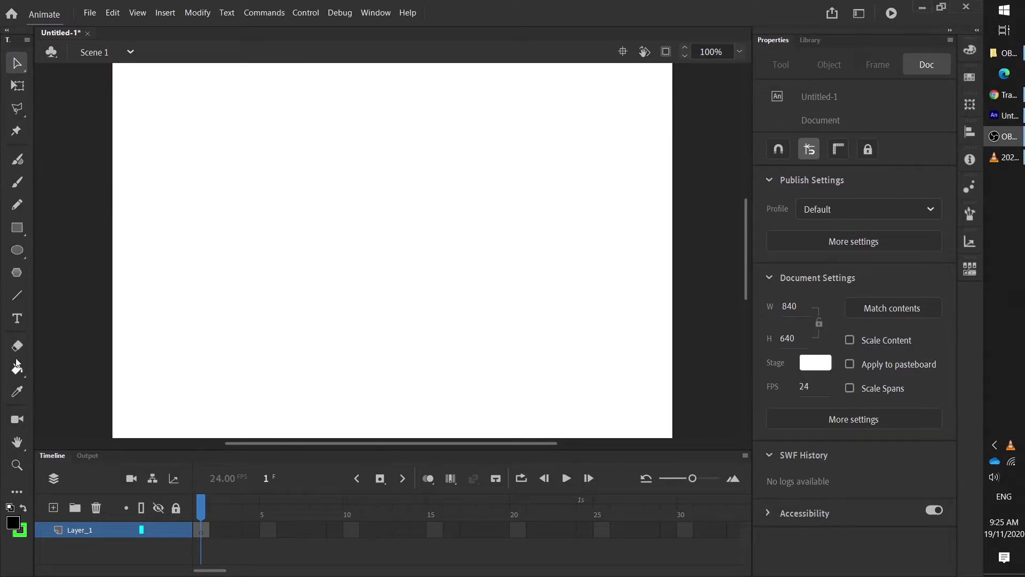
- Type 'Reppas Tech' in a text box across the top of the stage, then deselect it
{"action": "left_click", "coordinate": [17, 319]}
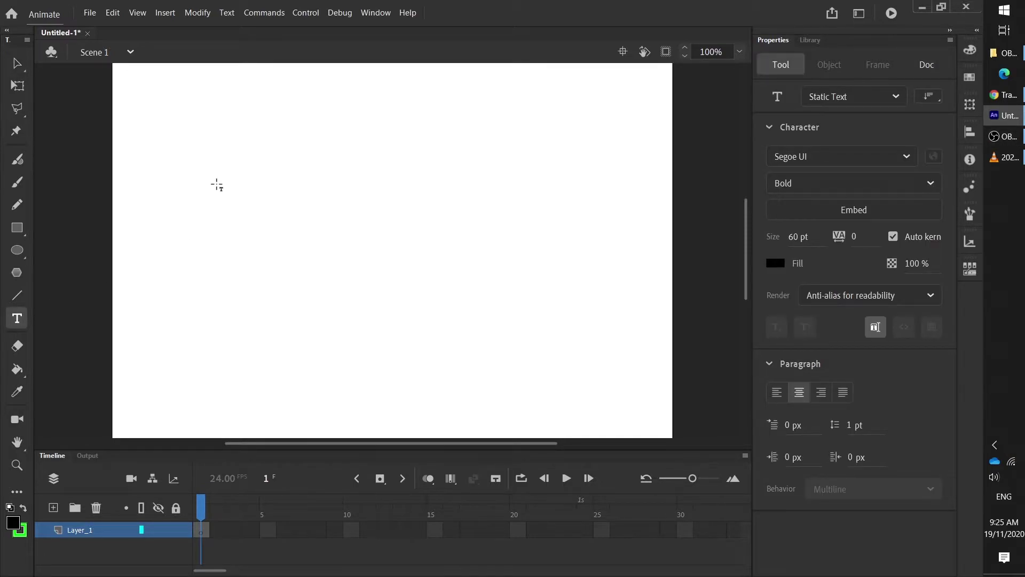
{"action": "left_click_drag", "start_coordinate": [216, 185], "coordinate": [554, 140]}
{"action": "type", "text": "Reppas Tech"}
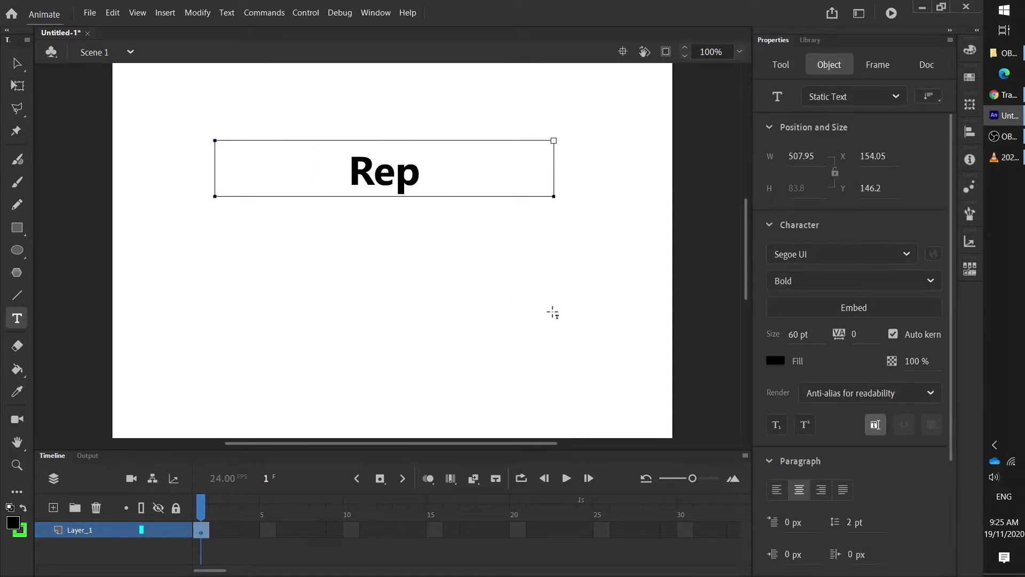
{"action": "left_click", "coordinate": [18, 64]}
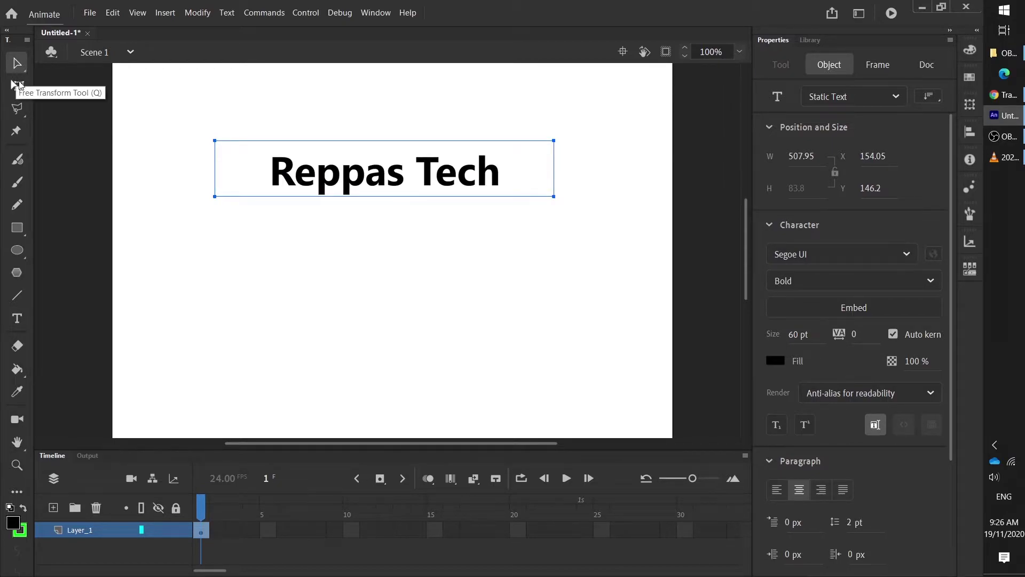
{"action": "left_click", "coordinate": [18, 85]}
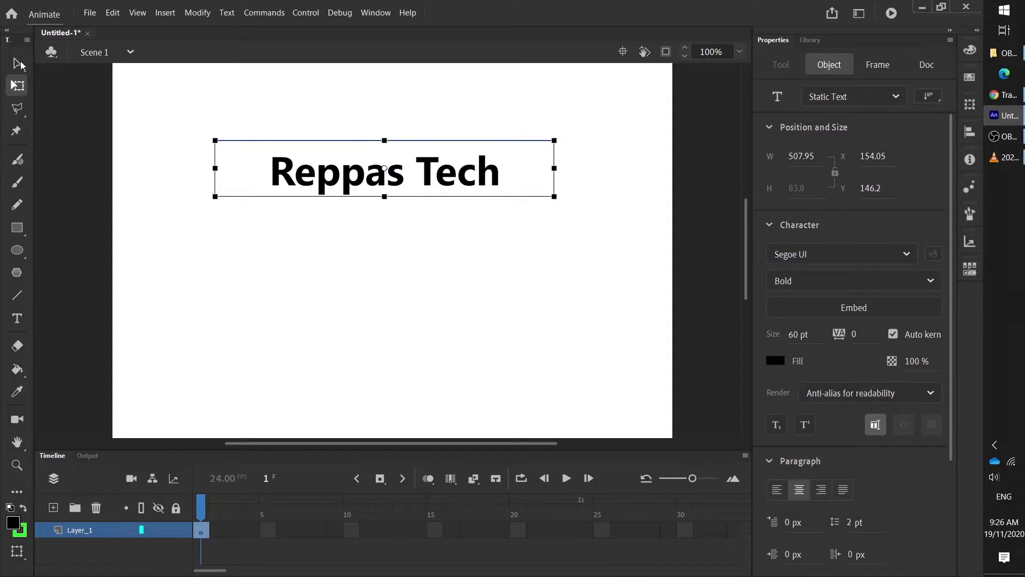
{"action": "left_click", "coordinate": [17, 64]}
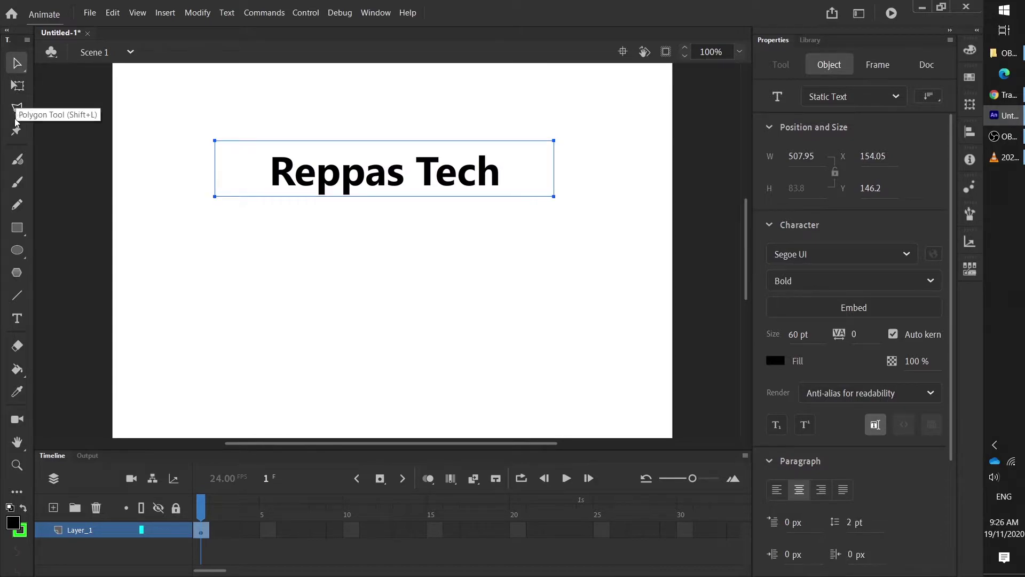
{"action": "left_click", "coordinate": [456, 198]}
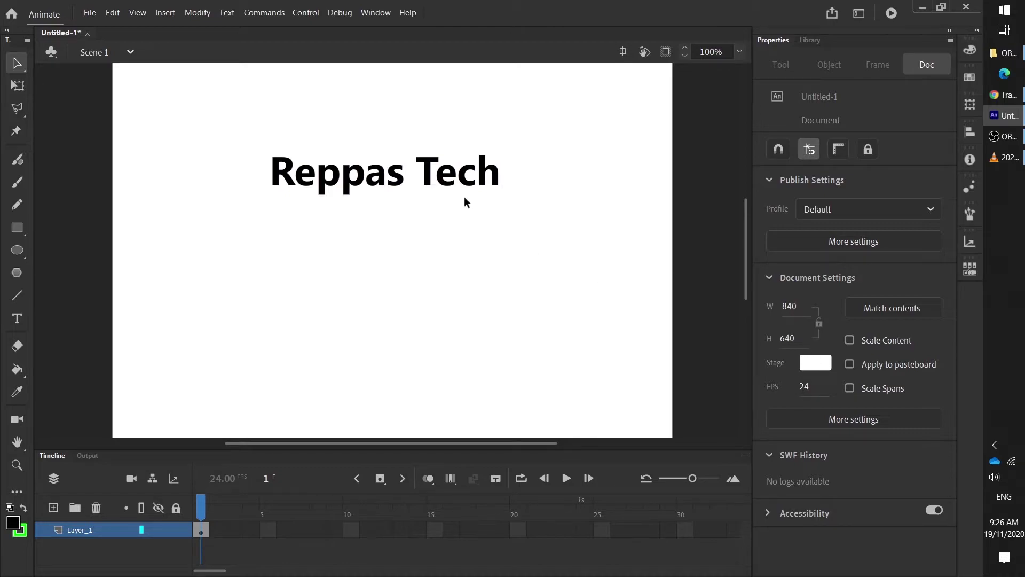
{"action": "left_click", "coordinate": [376, 184]}
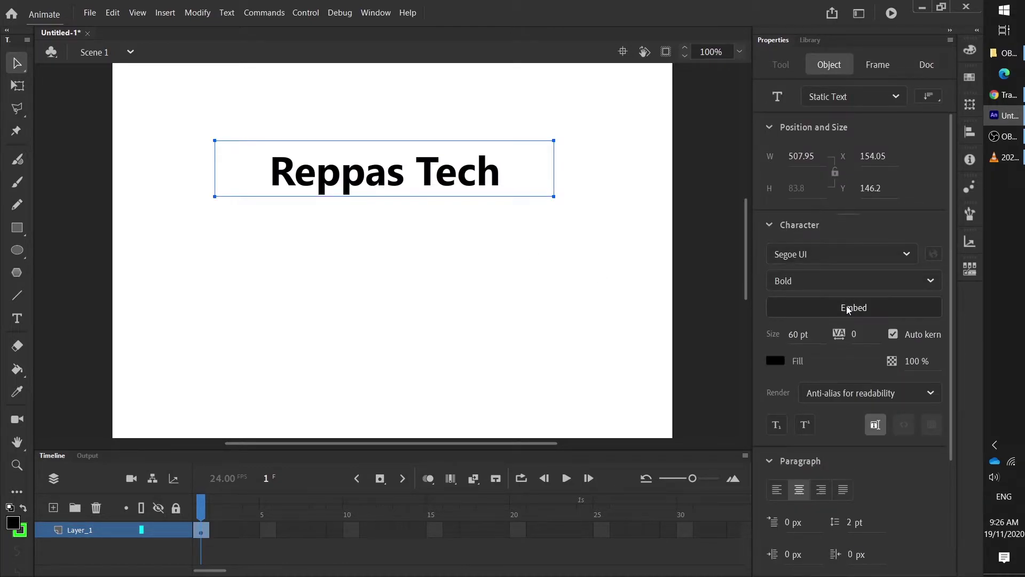
{"action": "left_click", "coordinate": [345, 403]}
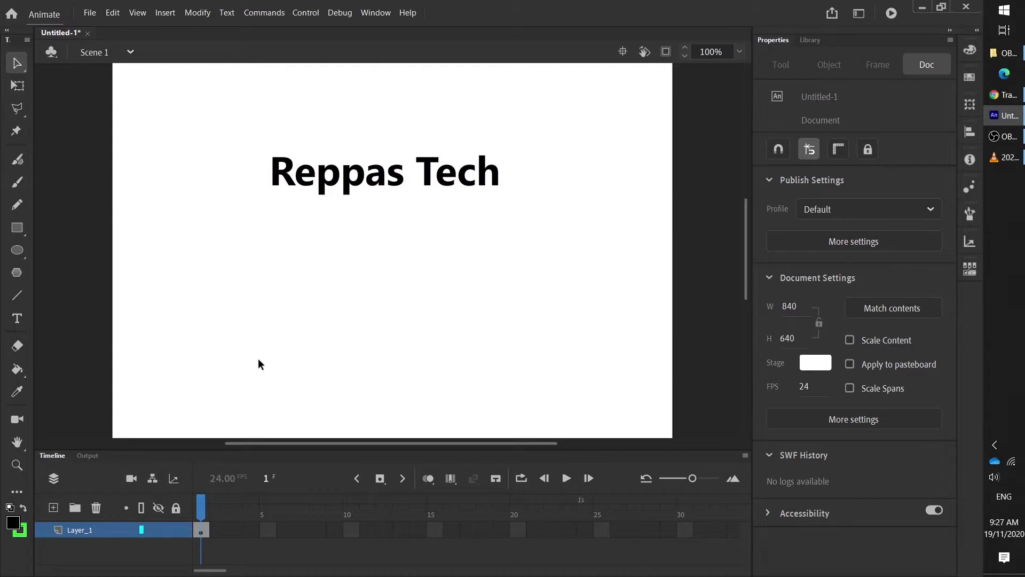
{"action": "key", "text": "F9"}
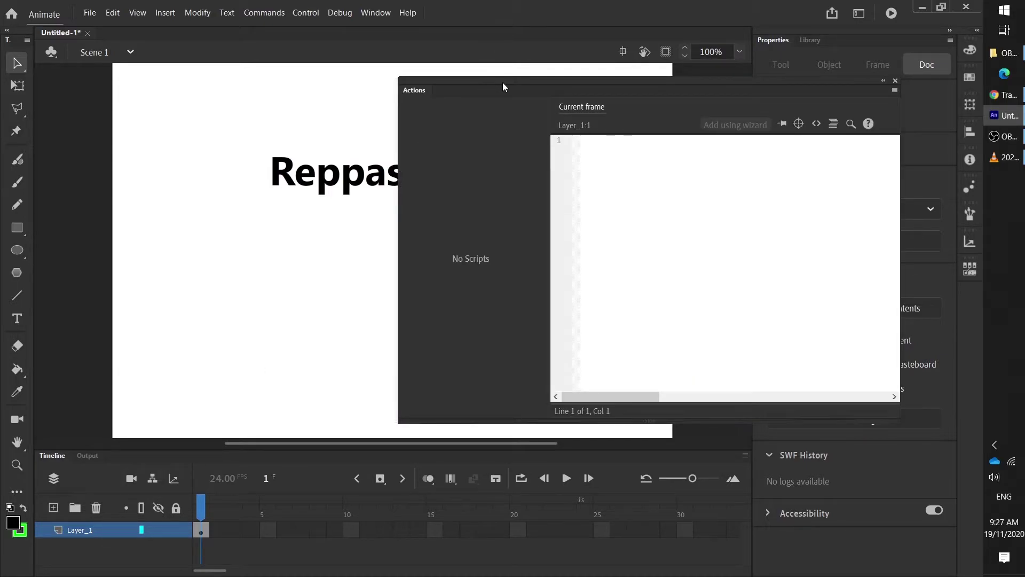
{"action": "left_click_drag", "start_coordinate": [502, 83], "coordinate": [287, 86]}
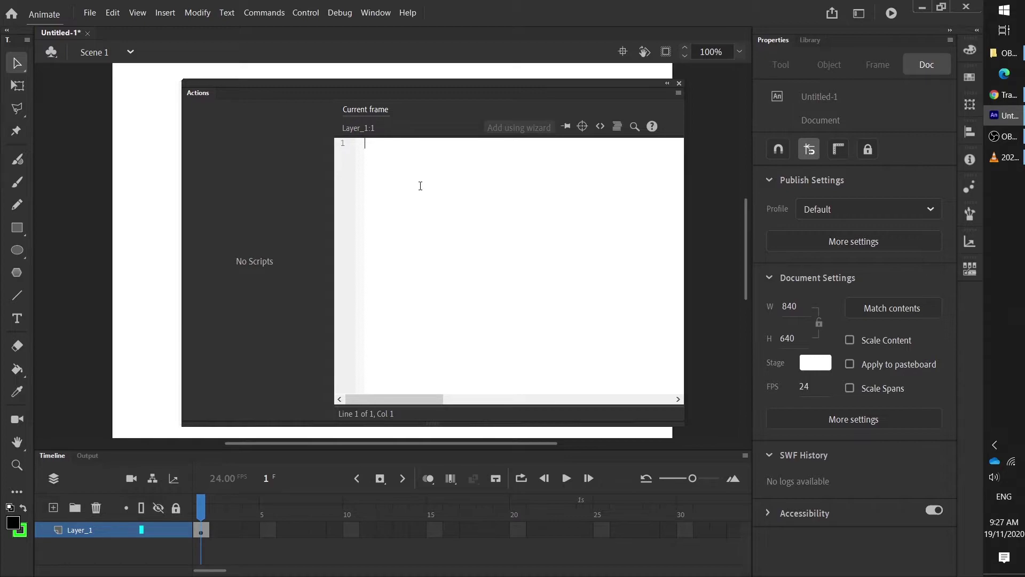
{"action": "left_click", "coordinate": [679, 84]}
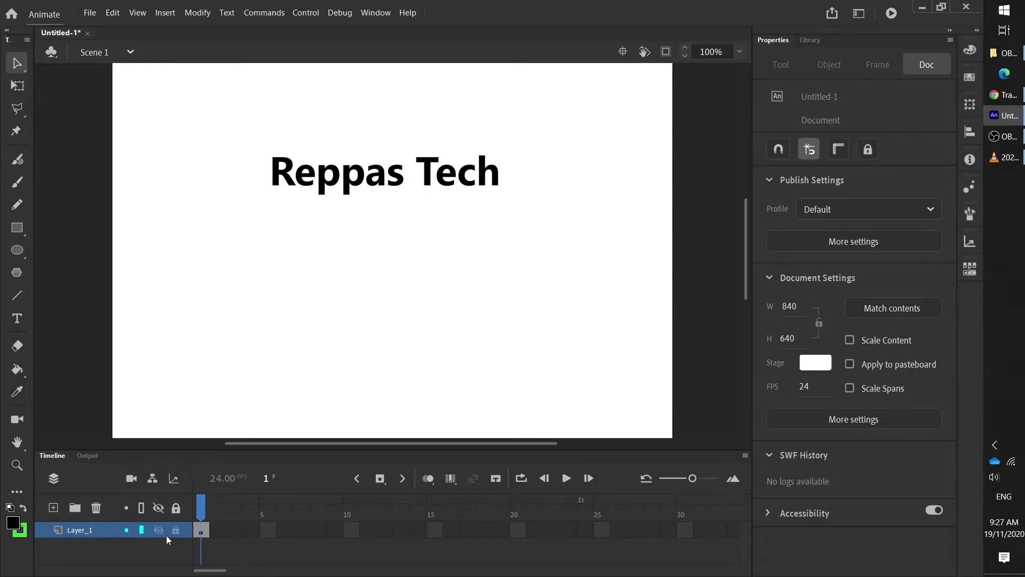
{"action": "left_click", "coordinate": [216, 531]}
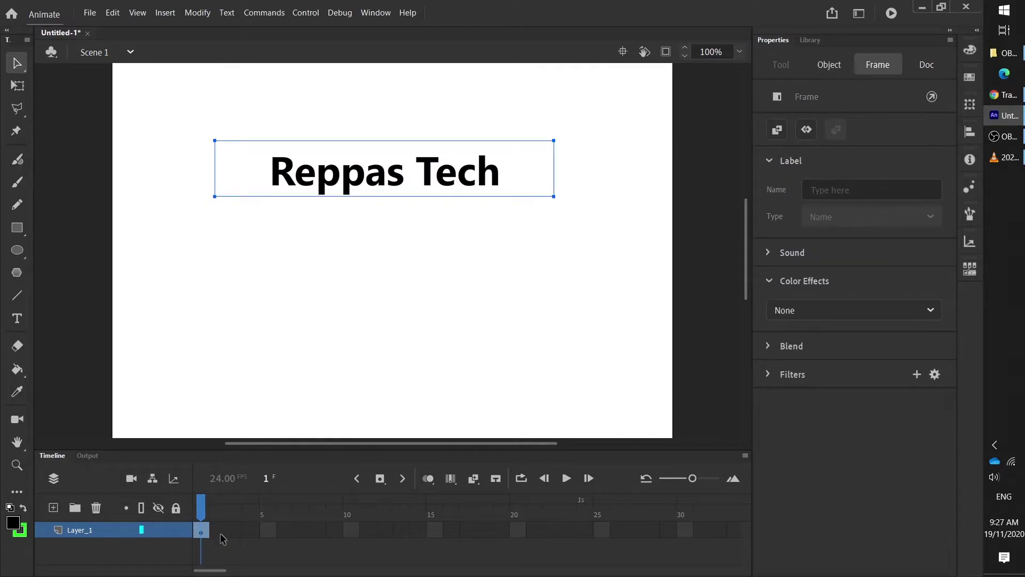
{"action": "key", "text": "F6"}
{"action": "key", "text": "F6"}
{"action": "key", "text": "F6"}
{"action": "key", "text": "F6"}
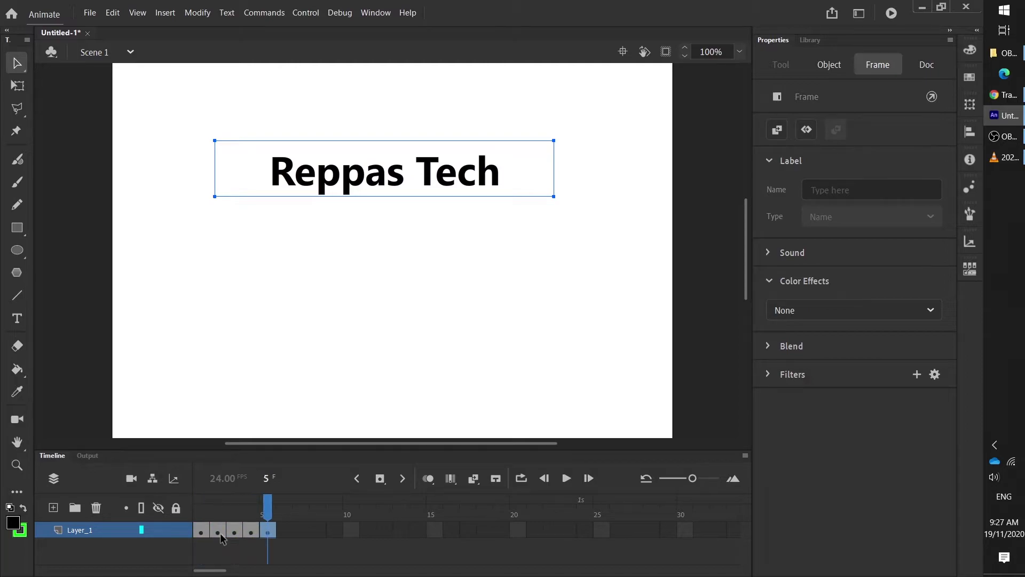
{"action": "left_click", "coordinate": [202, 530]}
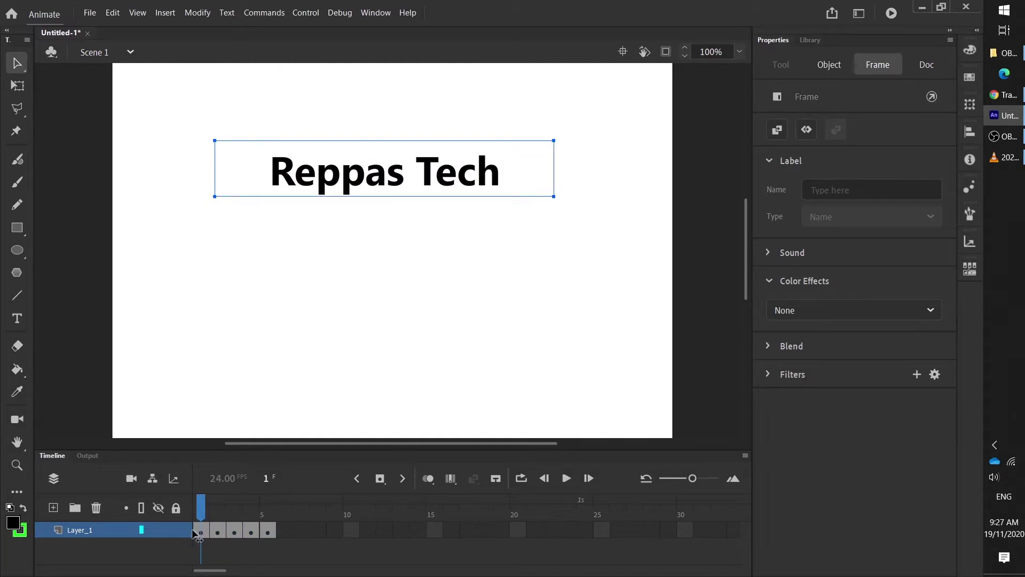
{"action": "left_click_drag", "start_coordinate": [203, 532], "coordinate": [269, 531]}
{"action": "left_click", "coordinate": [218, 534]}
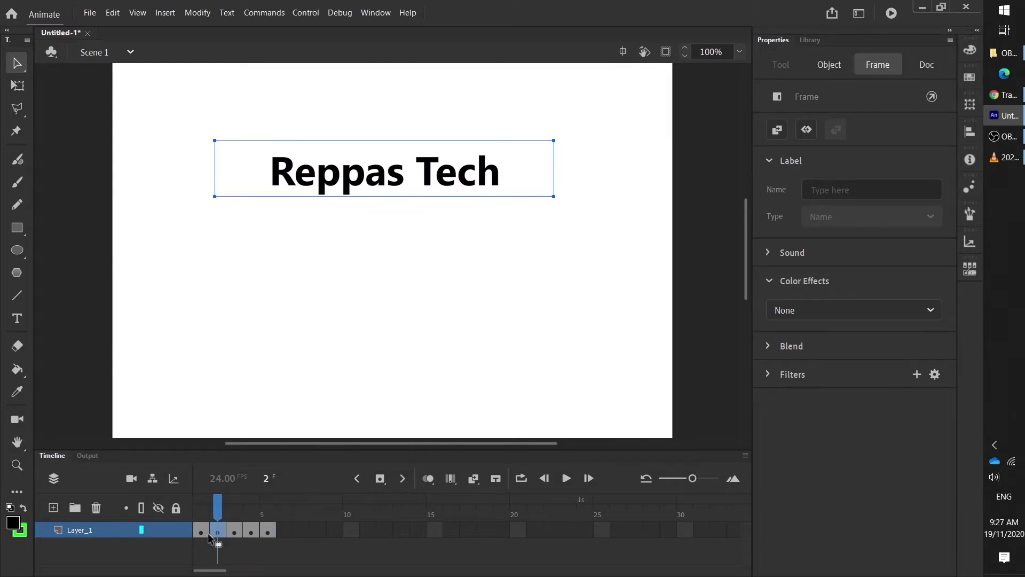
{"action": "left_click", "coordinate": [201, 534]}
{"action": "left_click", "coordinate": [398, 175]}
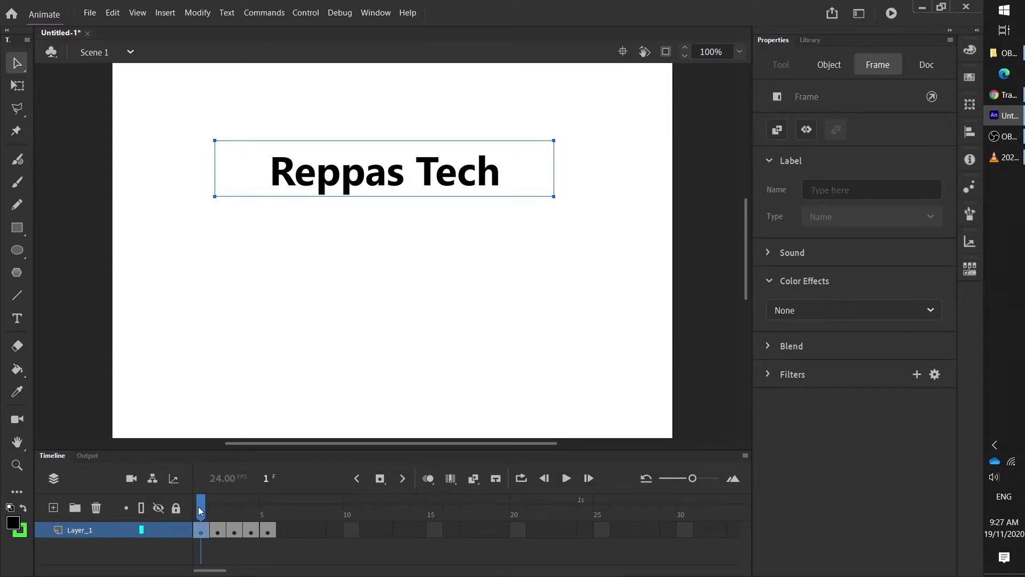
- Trim frame 1's text to 'Re' and frame 2's text to 'Repp'
{"action": "left_click", "coordinate": [363, 179]}
{"action": "double_click", "coordinate": [363, 179]}
{"action": "left_click", "coordinate": [340, 176]}
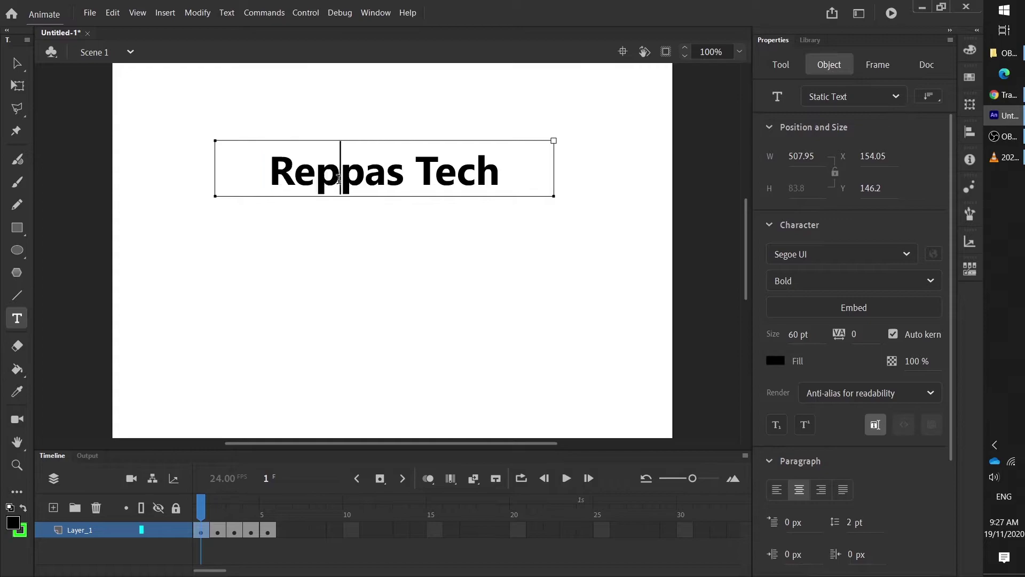
{"action": "left_click", "coordinate": [316, 179]}
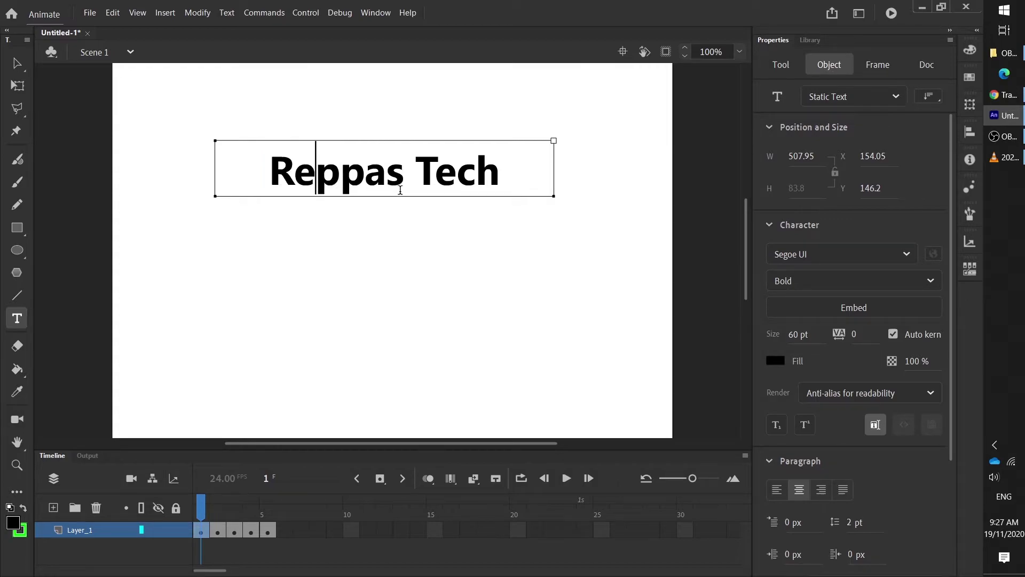
{"action": "left_click", "coordinate": [509, 179], "text": "shift"}
{"action": "key", "text": "BackSpace"}
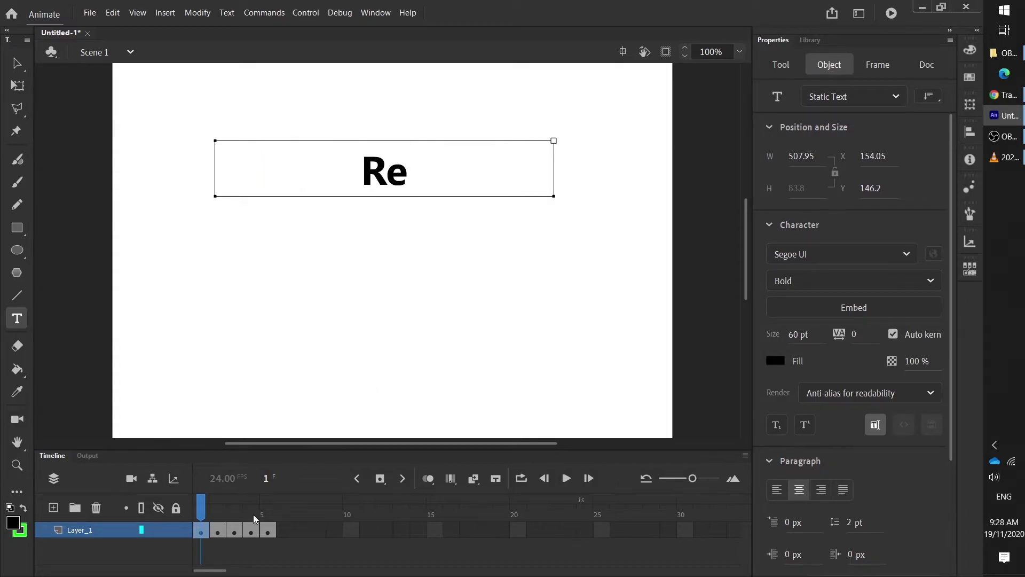
{"action": "left_click", "coordinate": [219, 531]}
{"action": "key", "text": "ctrl+z"}
{"action": "double_click", "coordinate": [336, 178]}
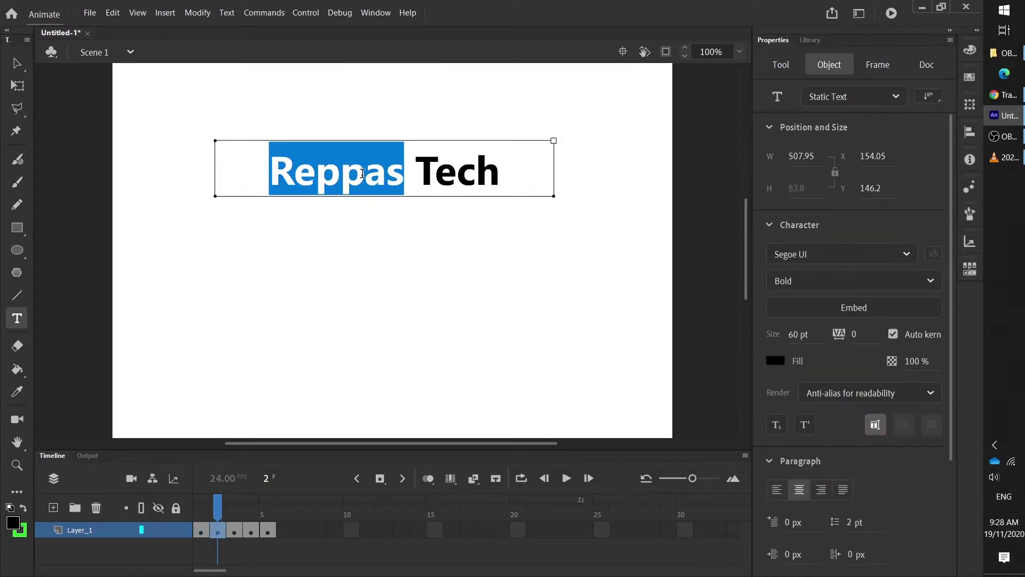
{"action": "left_click", "coordinate": [366, 177]}
{"action": "left_click", "coordinate": [513, 176], "text": "shift"}
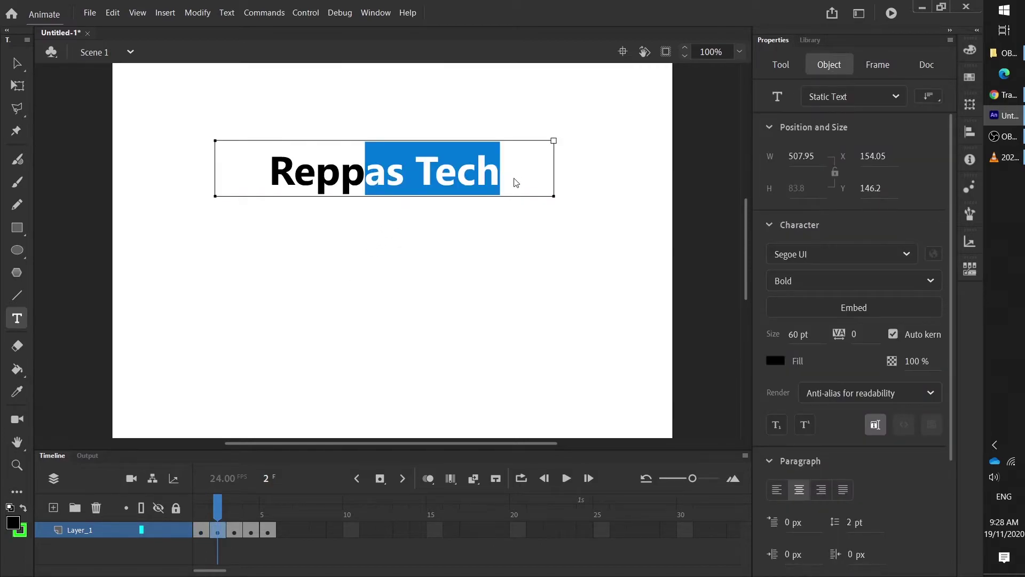
{"action": "key", "text": "BackSpace"}
- Trim frame 3's text to 'Reppas' and frame 4's text to 'Reppas Te'
{"action": "left_click", "coordinate": [234, 532]}
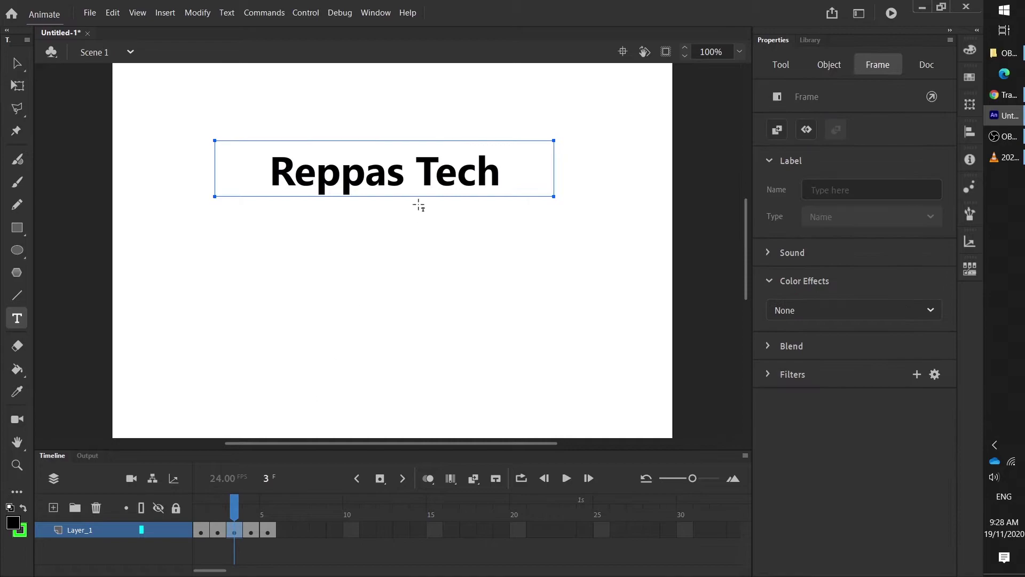
{"action": "left_click", "coordinate": [404, 176]}
{"action": "left_click", "coordinate": [552, 176], "text": "shift"}
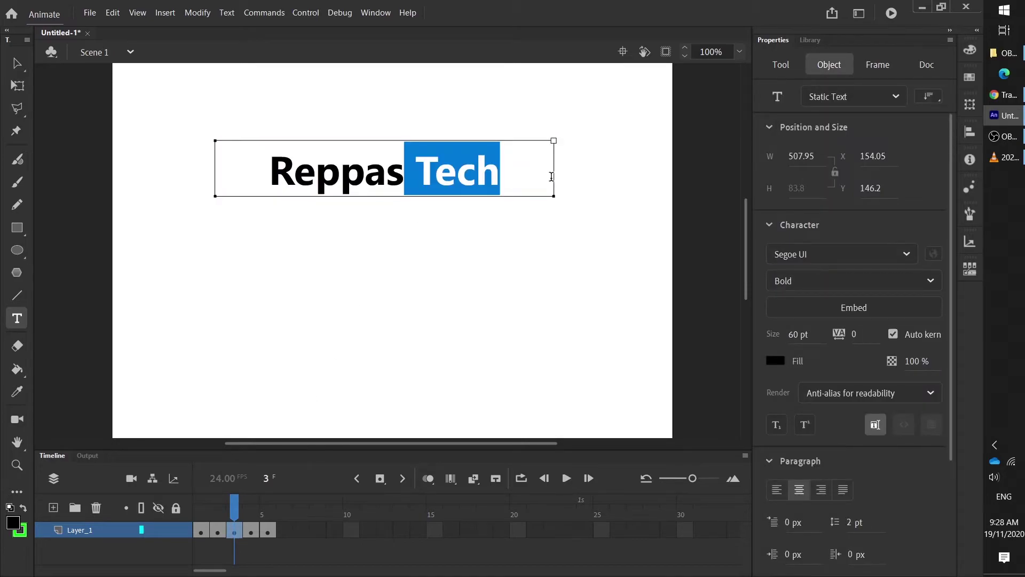
{"action": "key", "text": "BackSpace"}
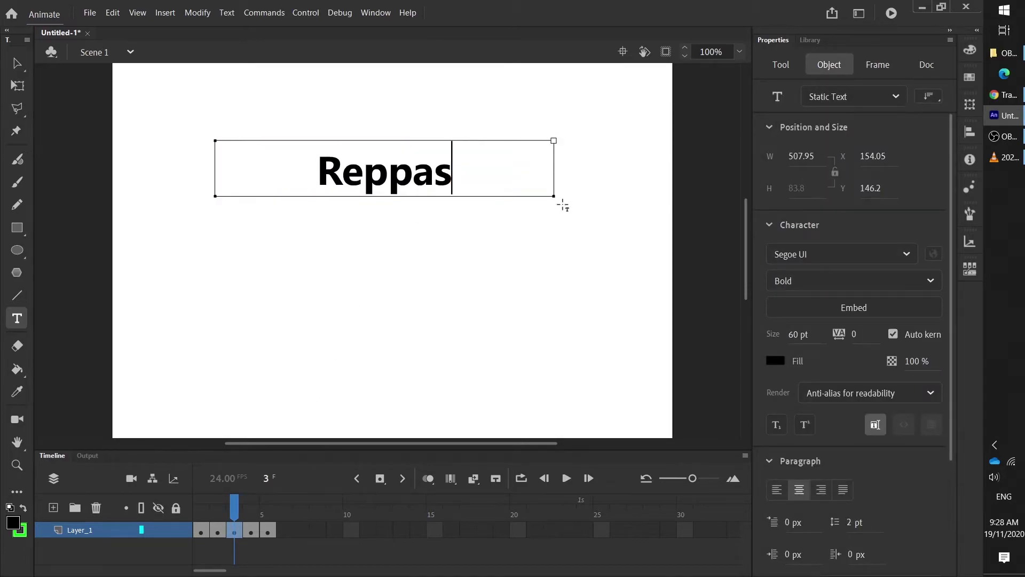
{"action": "left_click", "coordinate": [251, 530]}
{"action": "left_click_drag", "start_coordinate": [503, 179], "coordinate": [461, 184]}
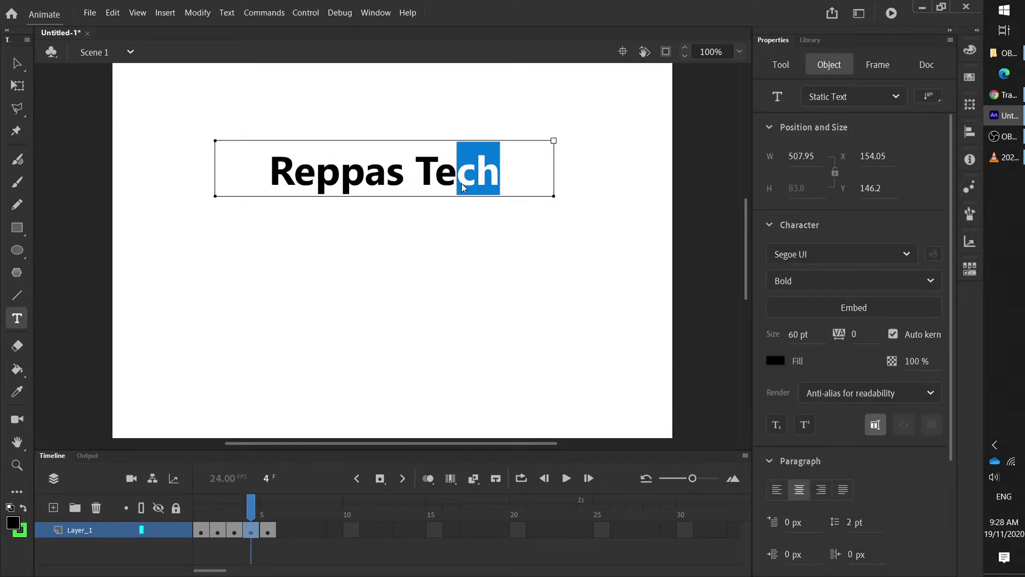
{"action": "key", "text": "BackSpace"}
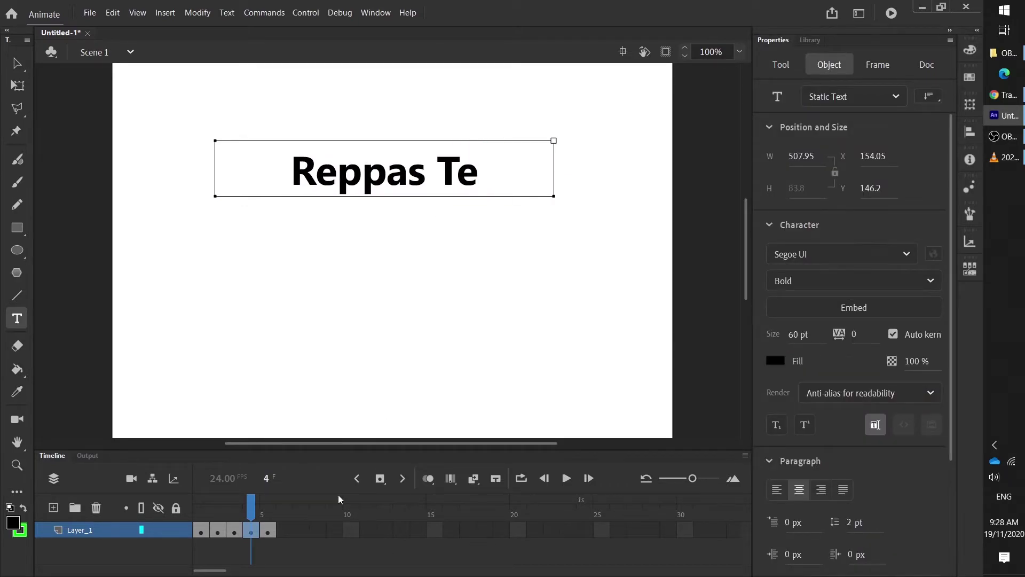
{"action": "left_click", "coordinate": [268, 531]}
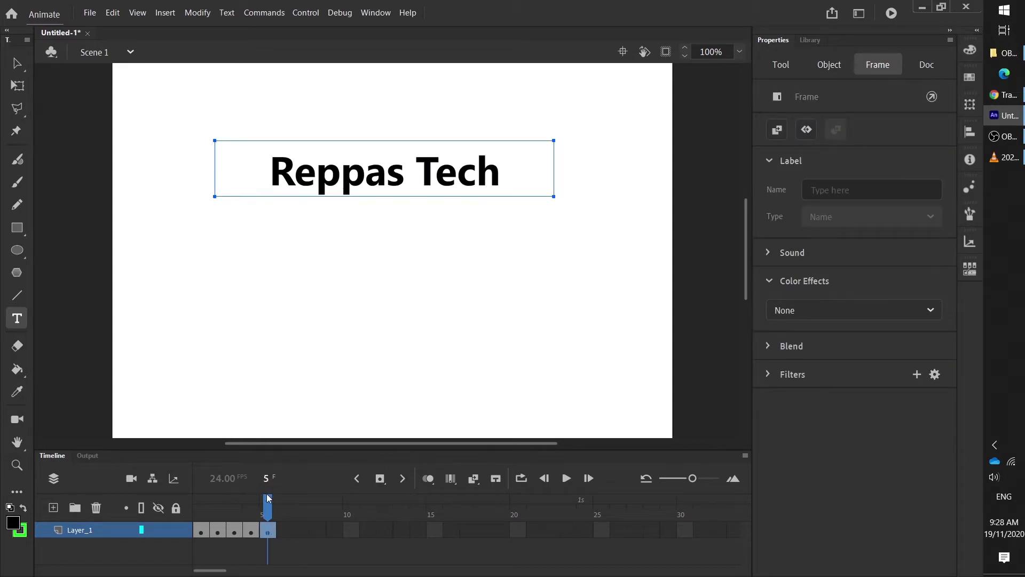
{"action": "left_click_drag", "start_coordinate": [269, 512], "coordinate": [190, 523]}
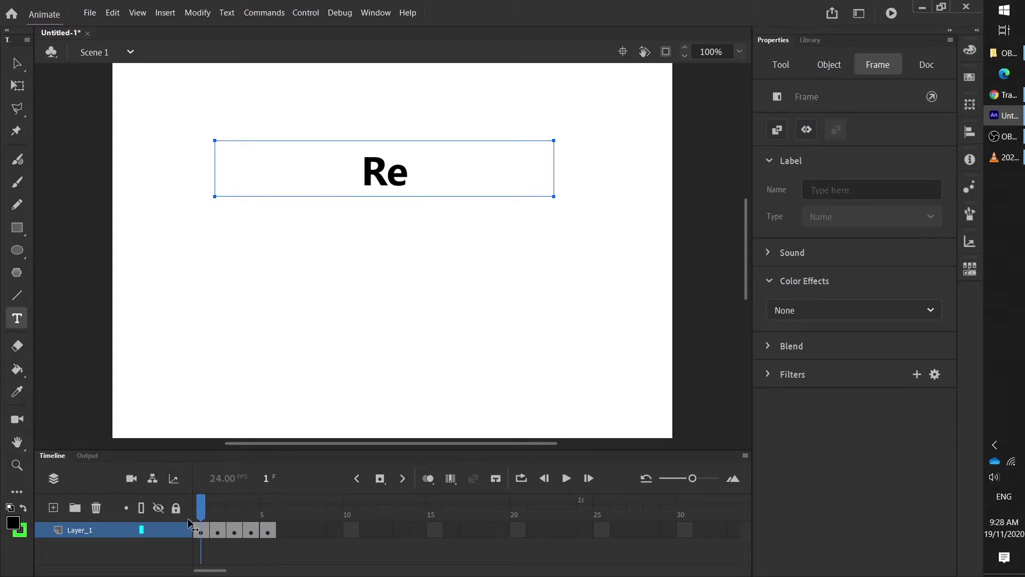
{"action": "key", "text": "Return"}
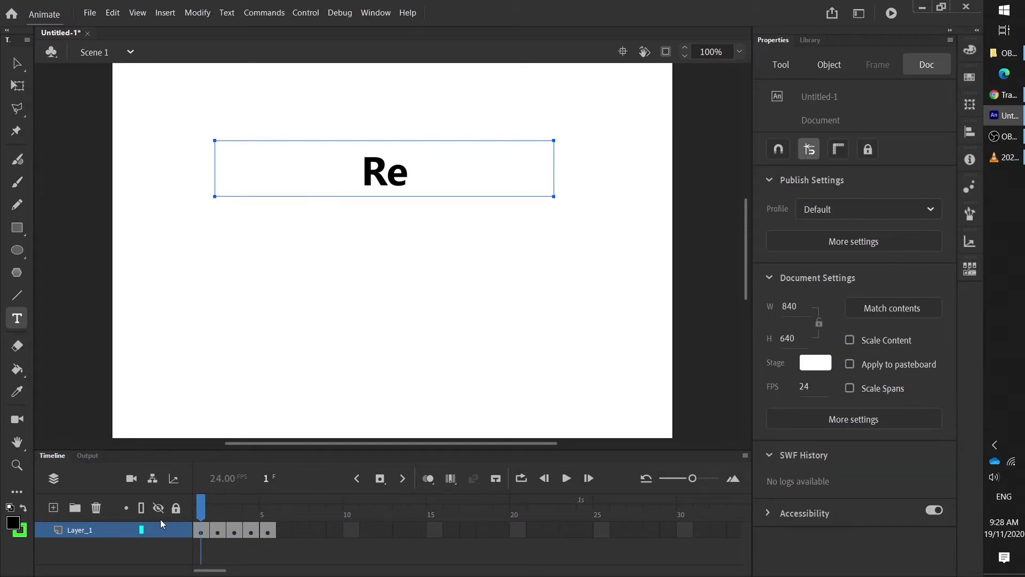
{"action": "key", "text": "ctrl+Return"}
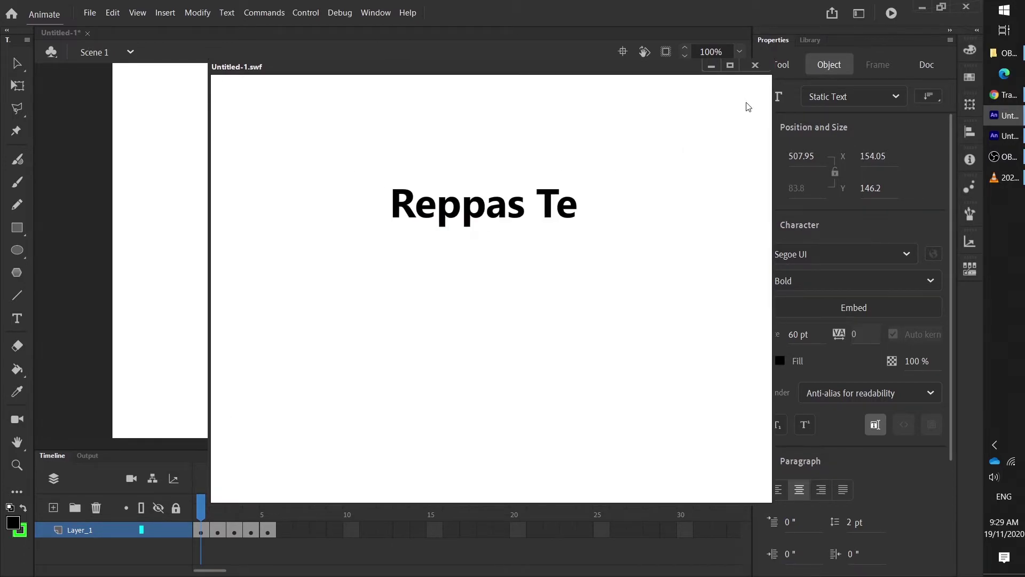
{"action": "left_click", "coordinate": [755, 65]}
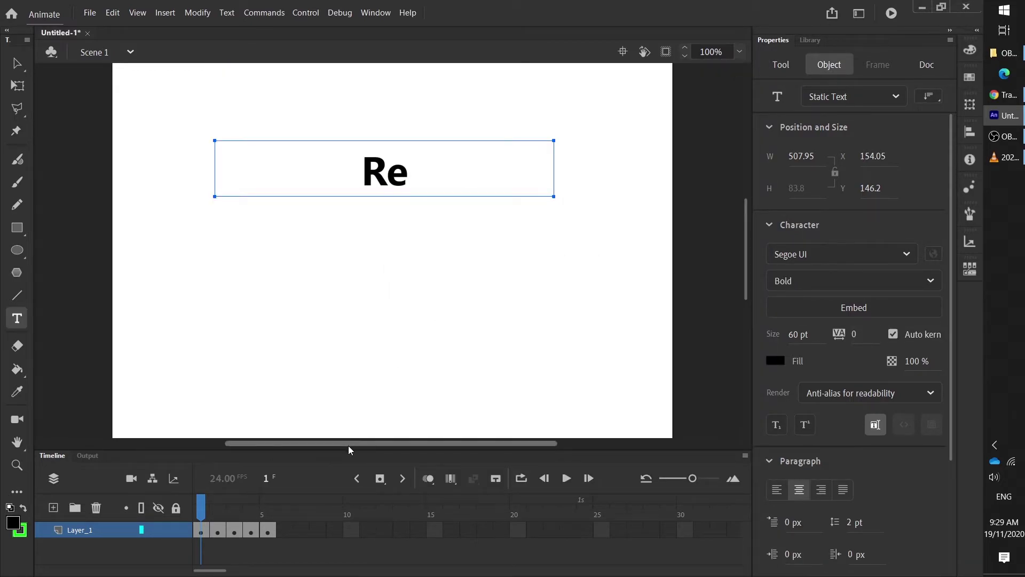
- Add a stop(); script to frame 1 and test the movie with Ctrl+Enter
{"action": "key", "text": "F9"}
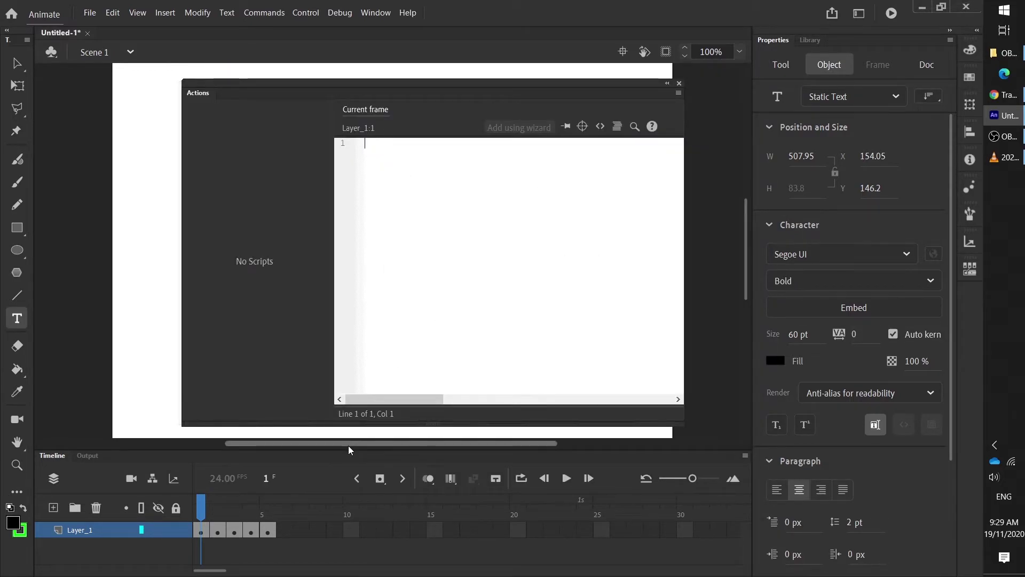
{"action": "type", "text": "stop("}
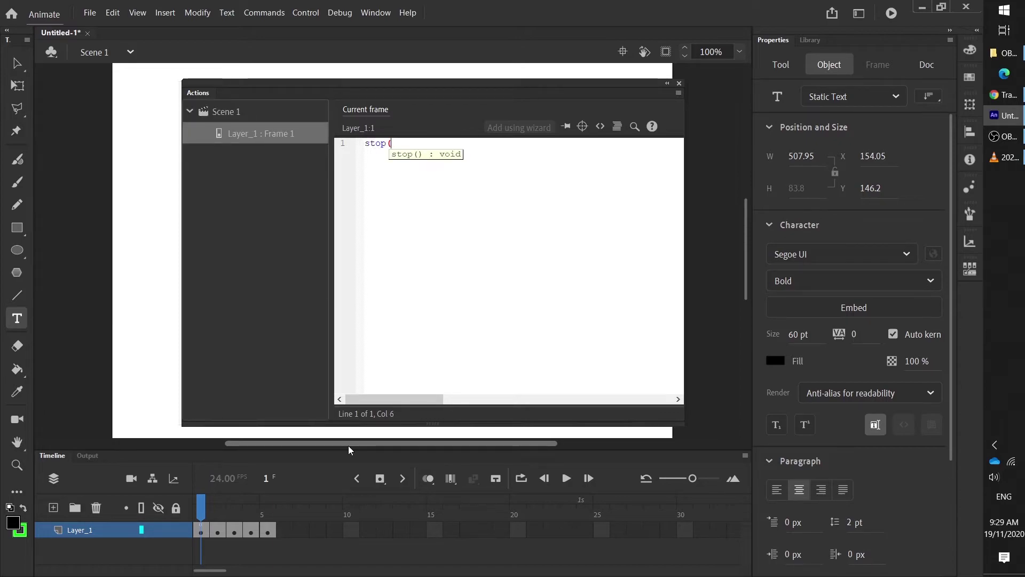
{"action": "type", "text": ");"}
{"action": "left_click_drag", "start_coordinate": [403, 144], "coordinate": [388, 145]}
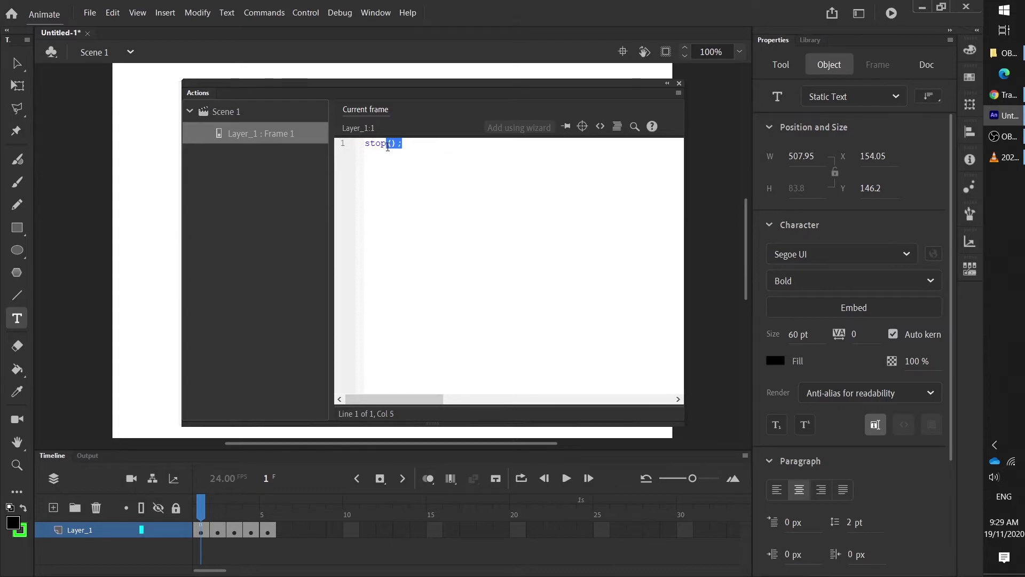
{"action": "left_click", "coordinate": [400, 156]}
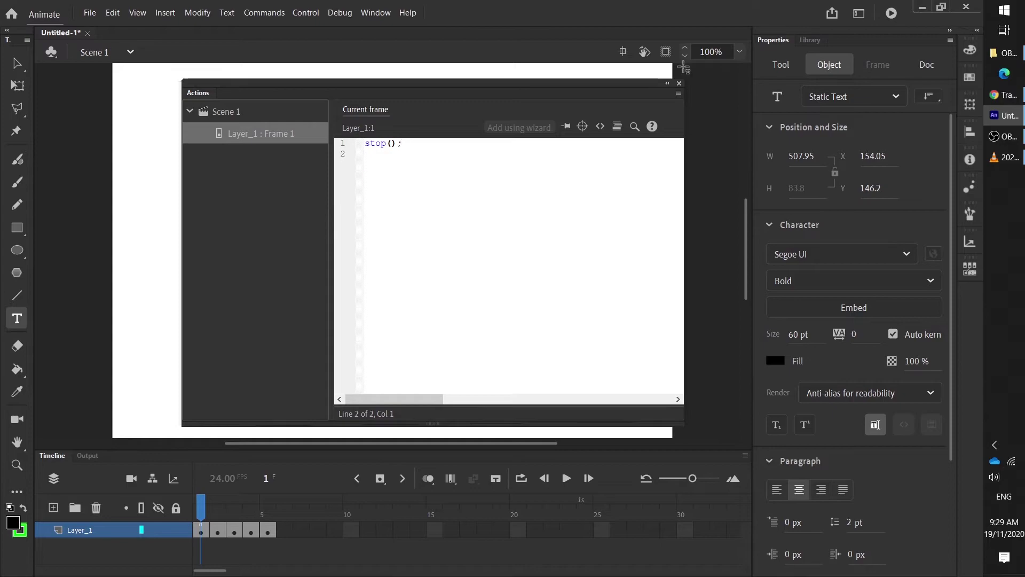
{"action": "left_click", "coordinate": [679, 83]}
{"action": "key", "text": "ctrl+Return"}
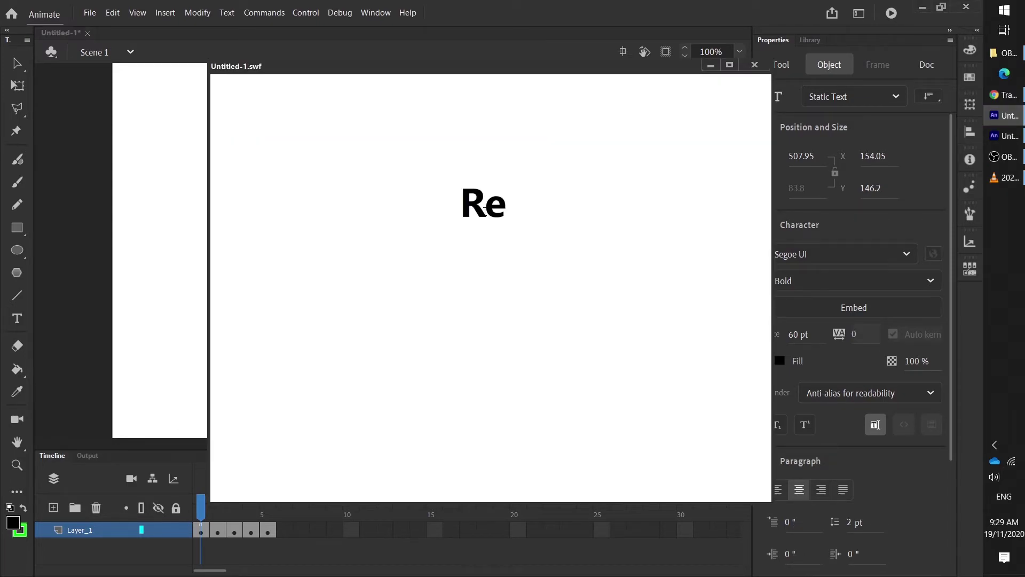
- Close the test window and delete the stop(); script from frame 1
{"action": "left_click", "coordinate": [755, 65]}
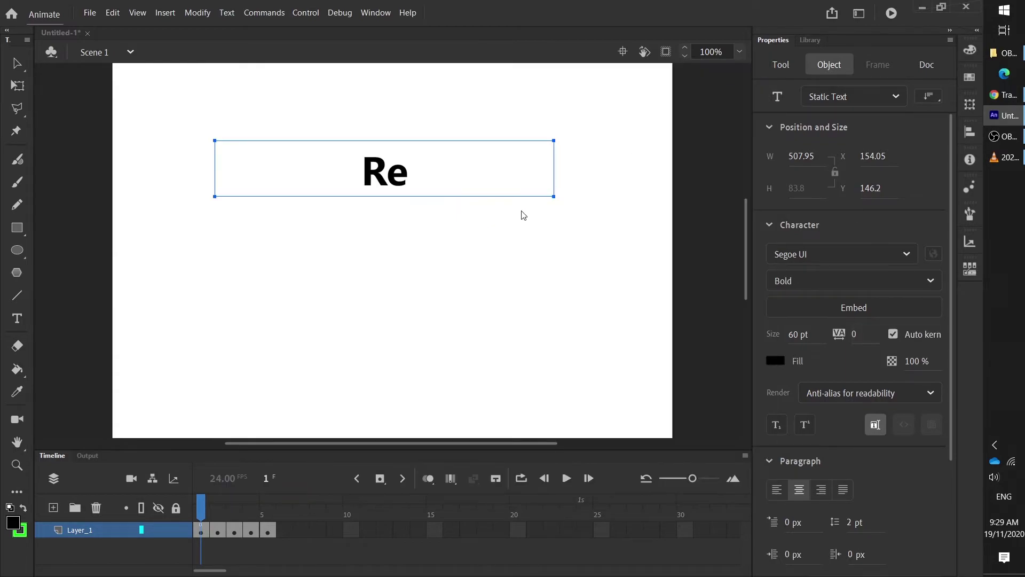
{"action": "left_click", "coordinate": [204, 531]}
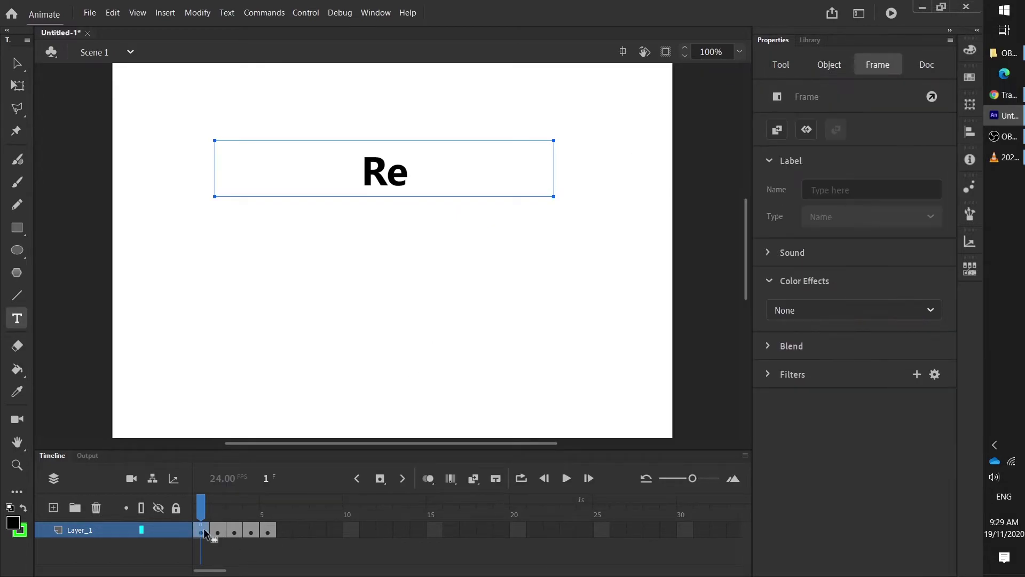
{"action": "key", "text": "F9"}
{"action": "key", "text": "ctrl+a"}
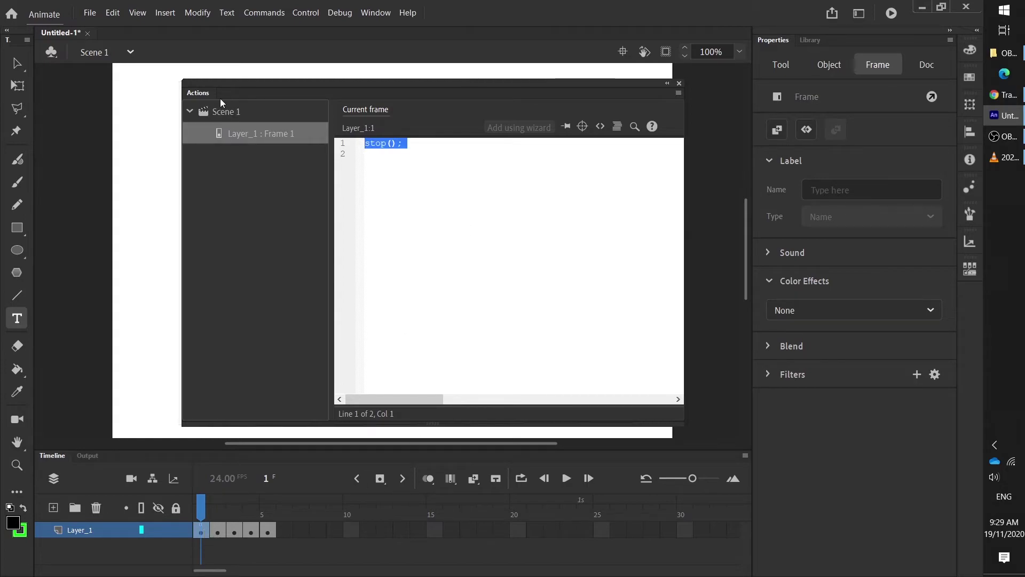
{"action": "key", "text": "Delete"}
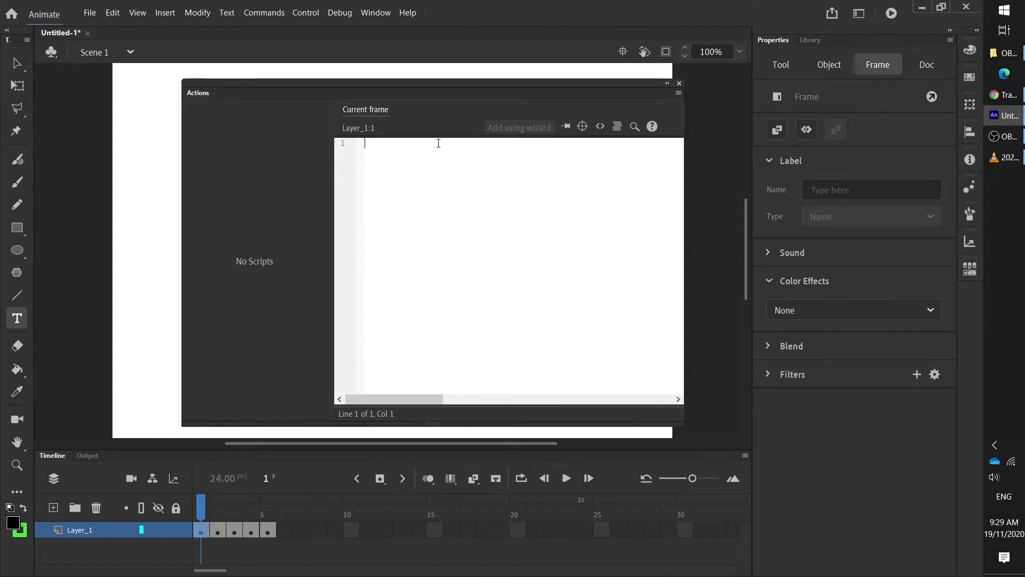
{"action": "left_click", "coordinate": [679, 83]}
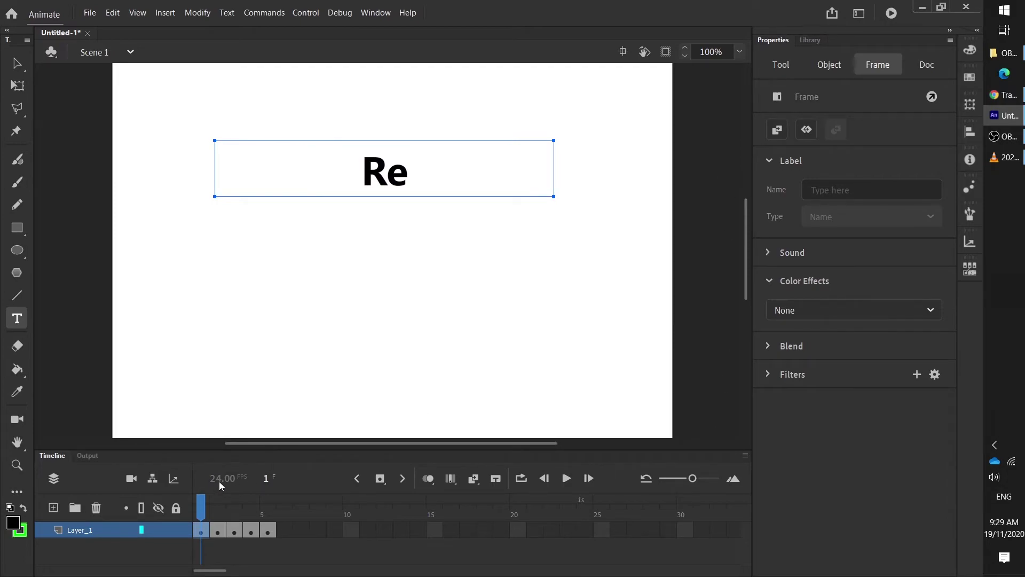
- Set the document frame rate to 5 FPS and test-play the movie
{"action": "left_click", "coordinate": [582, 299]}
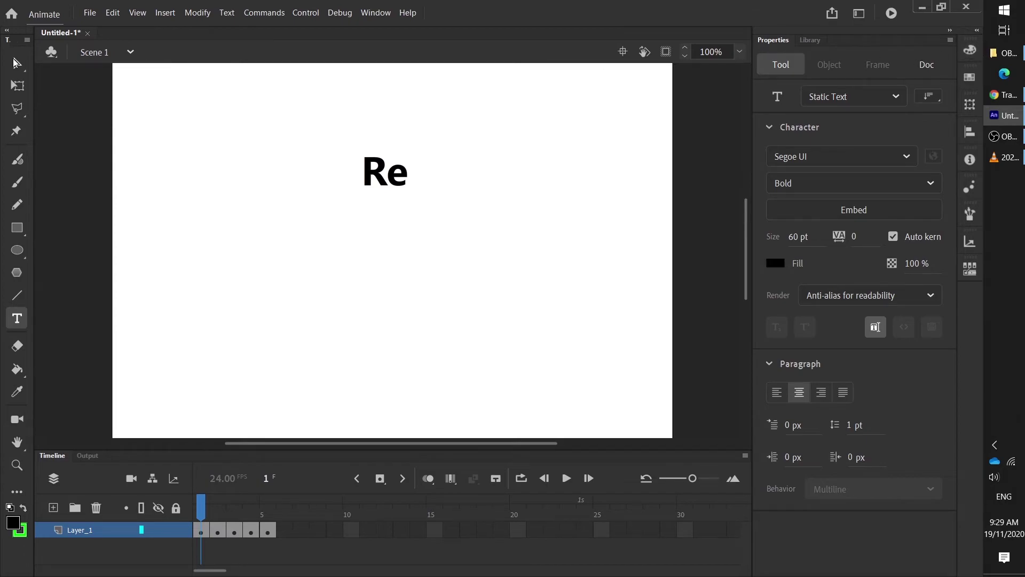
{"action": "left_click", "coordinate": [14, 63]}
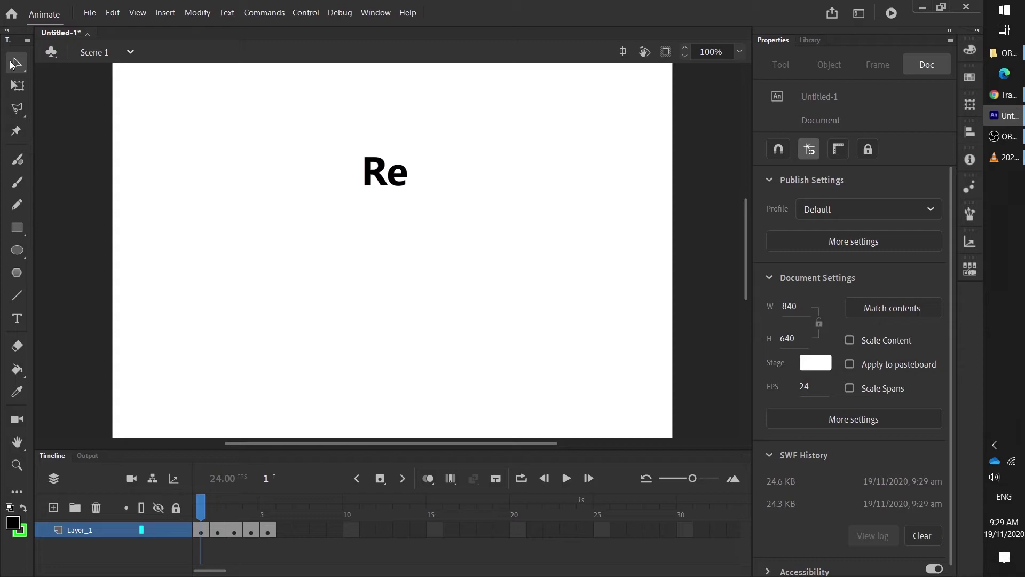
{"action": "left_click", "coordinate": [804, 386]}
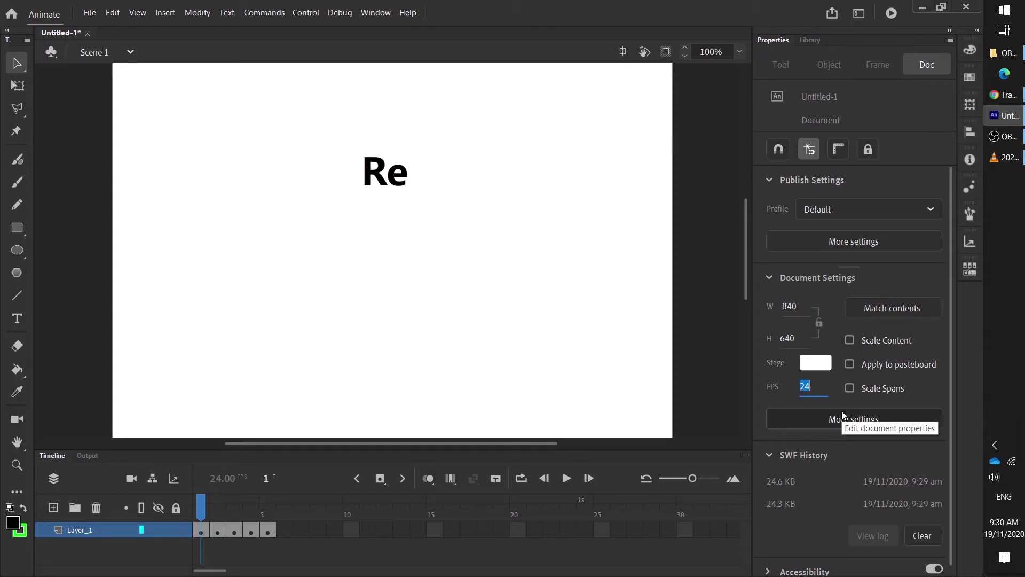
{"action": "type", "text": "5"}
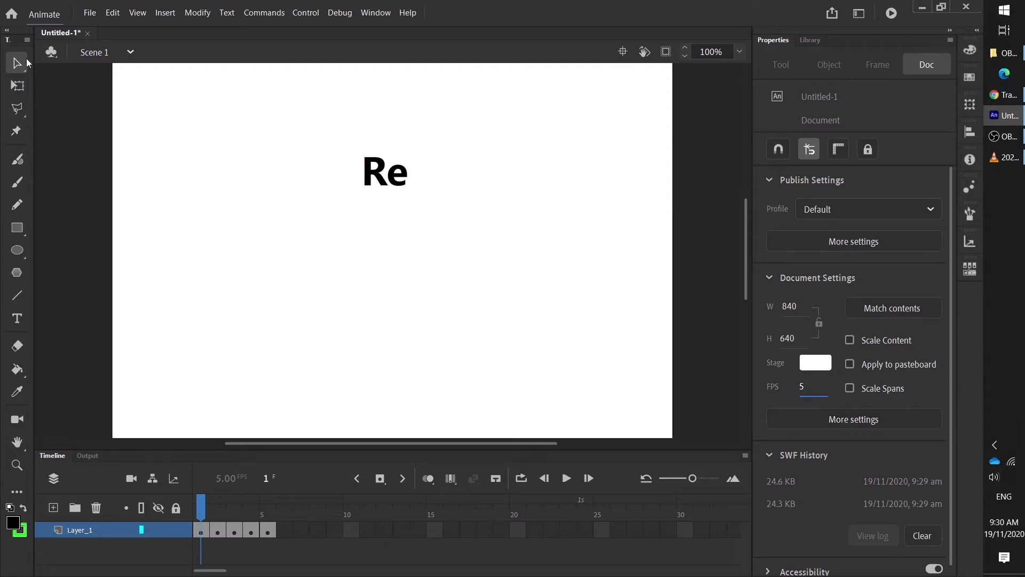
{"action": "key", "text": "Return"}
{"action": "key", "text": "ctrl+Return"}
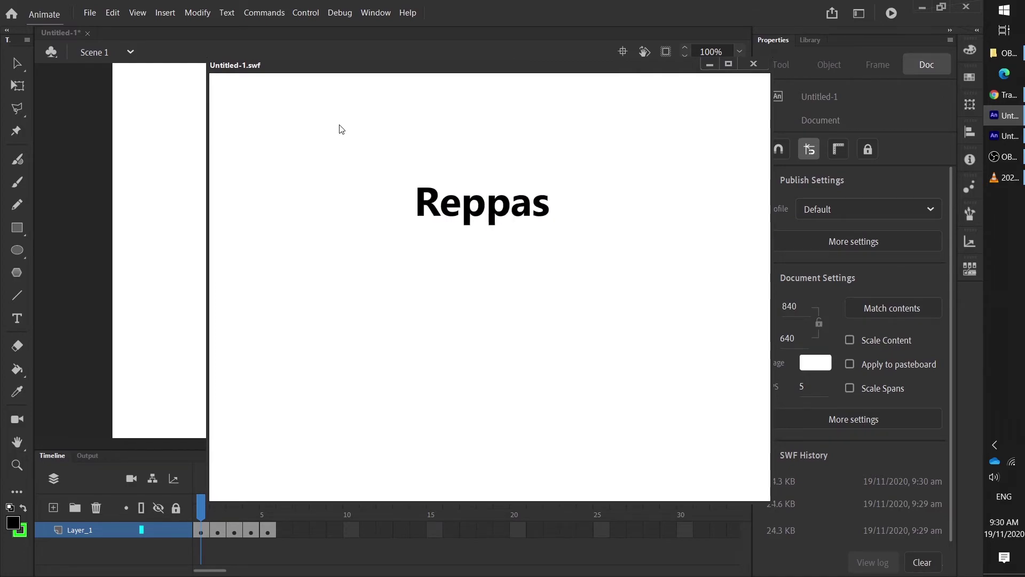
{"action": "left_click", "coordinate": [754, 64]}
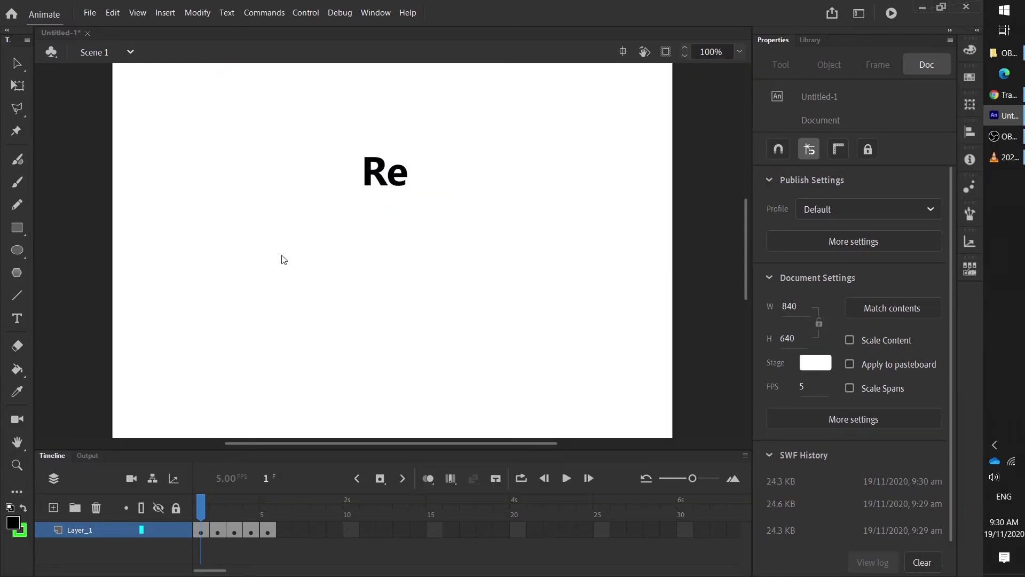
- Draw a large black circle with the Oval tool below the 'Re' text
{"action": "left_click", "coordinate": [24, 236]}
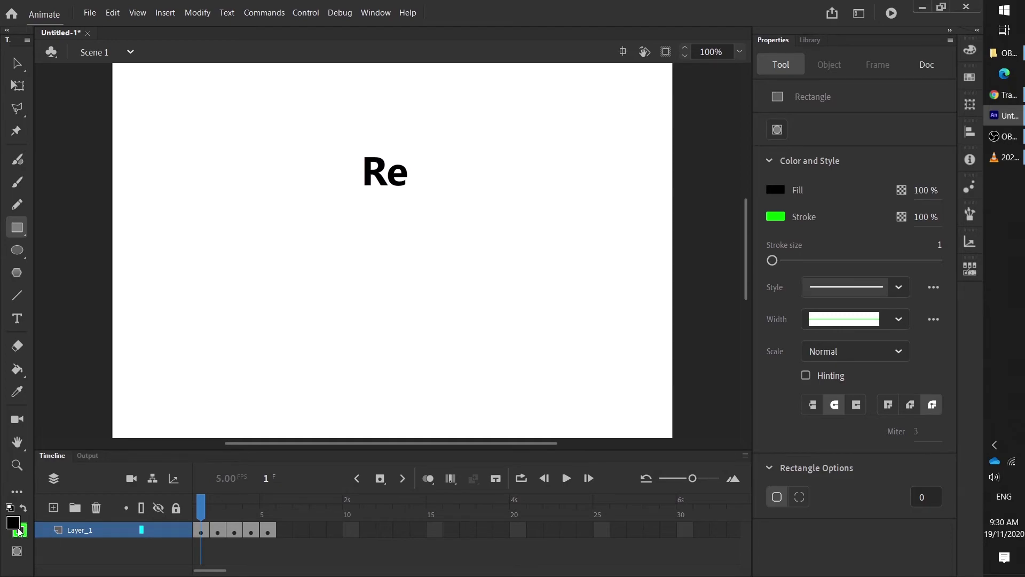
{"action": "left_click", "coordinate": [17, 250]}
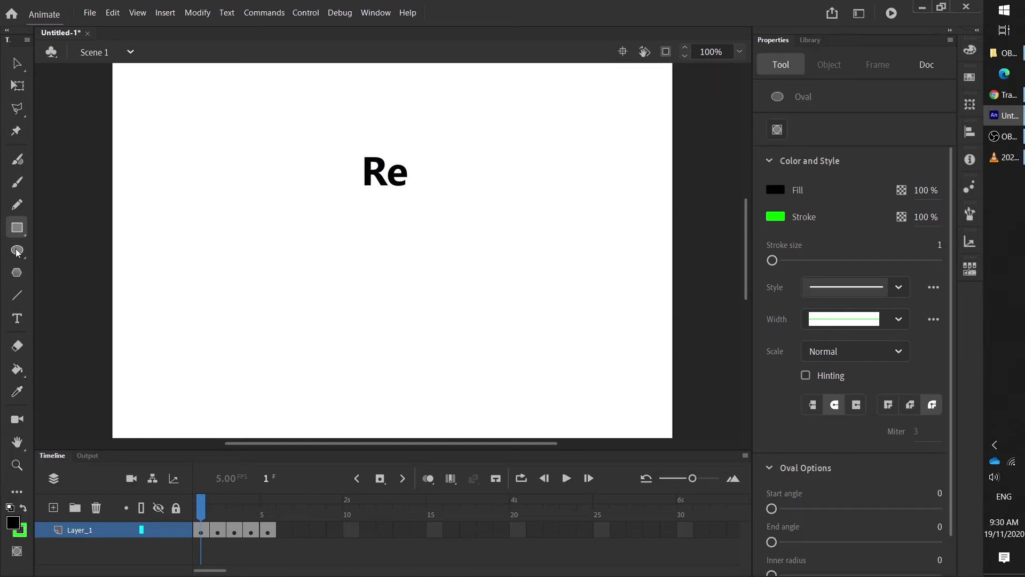
{"action": "mouse_move", "coordinate": [294, 244]}
{"action": "left_mouse_down"}
{"action": "mouse_move", "coordinate": [456, 358]}
{"action": "mouse_move", "coordinate": [471, 406]}
{"action": "mouse_move", "coordinate": [442, 365]}
{"action": "left_mouse_up"}
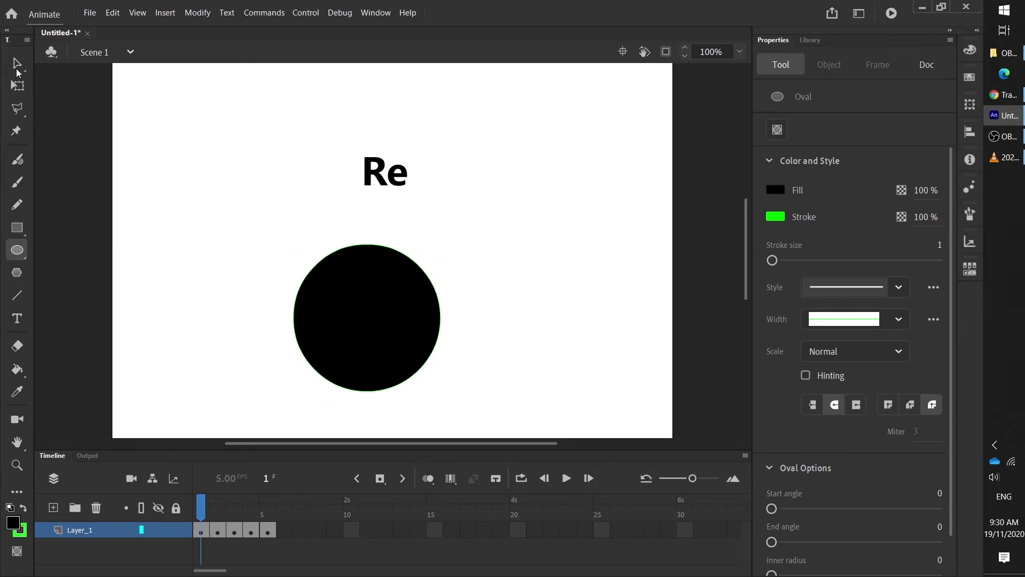
- Set the stroke to no colour and draw a smaller circle left of the big one
{"action": "left_click", "coordinate": [17, 63]}
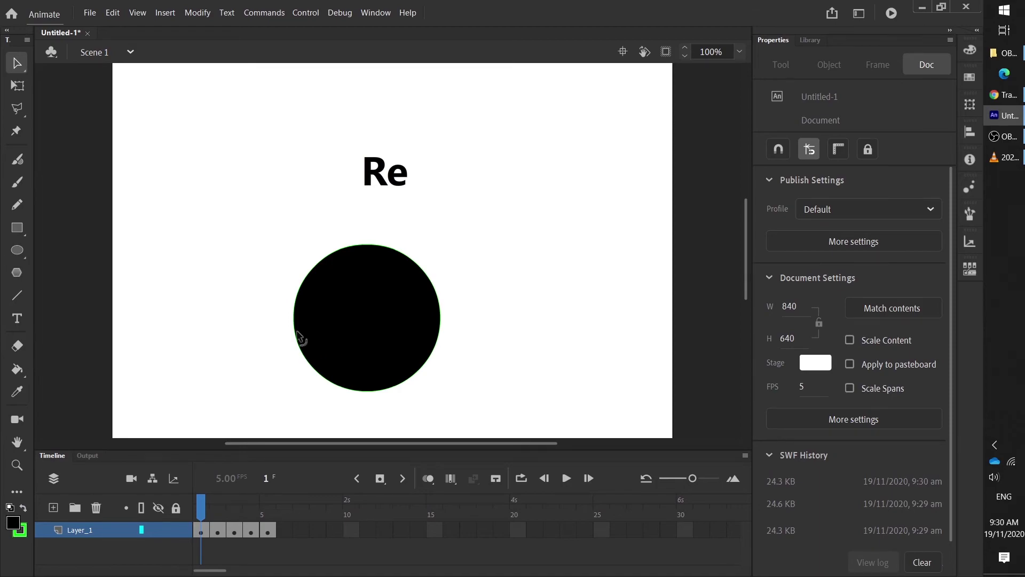
{"action": "left_click", "coordinate": [18, 533]}
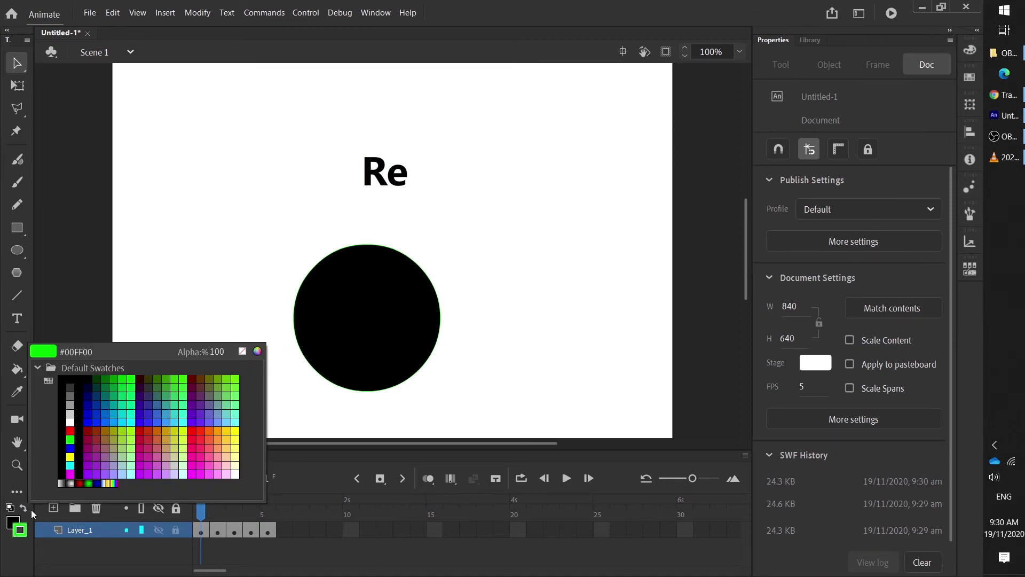
{"action": "left_click", "coordinate": [243, 352]}
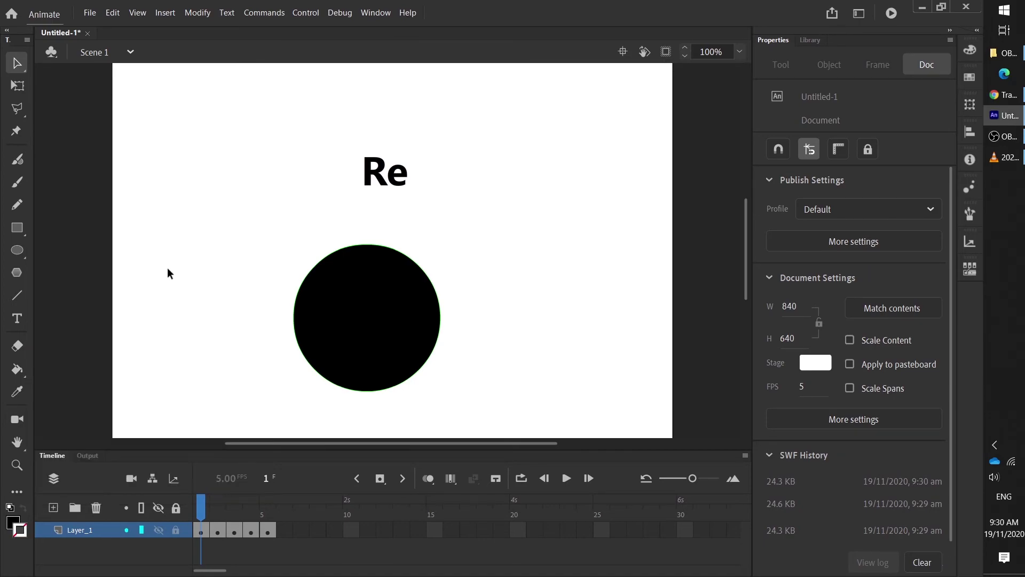
{"action": "left_click", "coordinate": [18, 250]}
{"action": "left_click_drag", "start_coordinate": [142, 222], "coordinate": [253, 330]}
- Select the big circle's green outline and delete it
{"action": "key", "text": "v"}
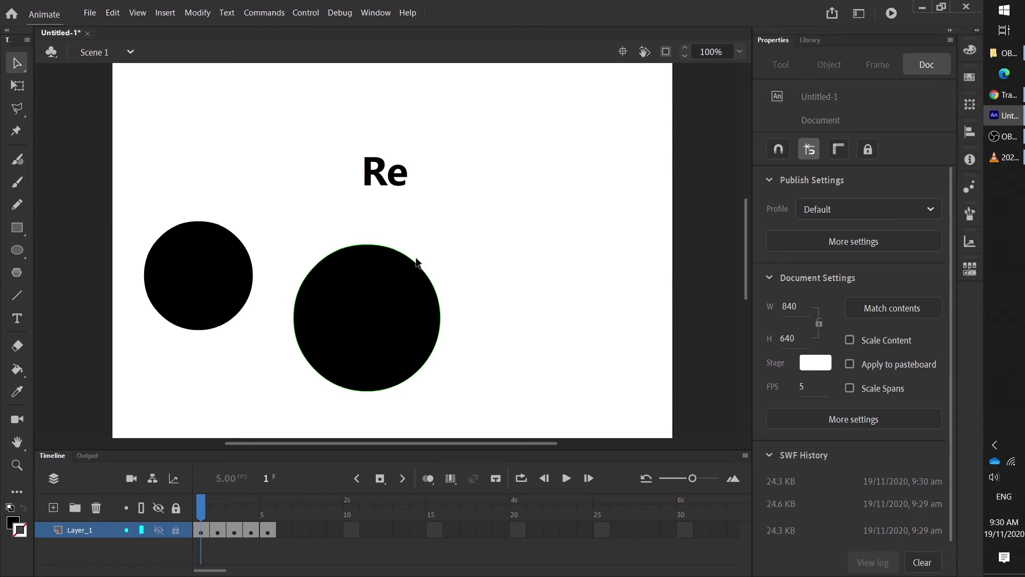
{"action": "left_click", "coordinate": [417, 263]}
{"action": "left_click", "coordinate": [481, 266]}
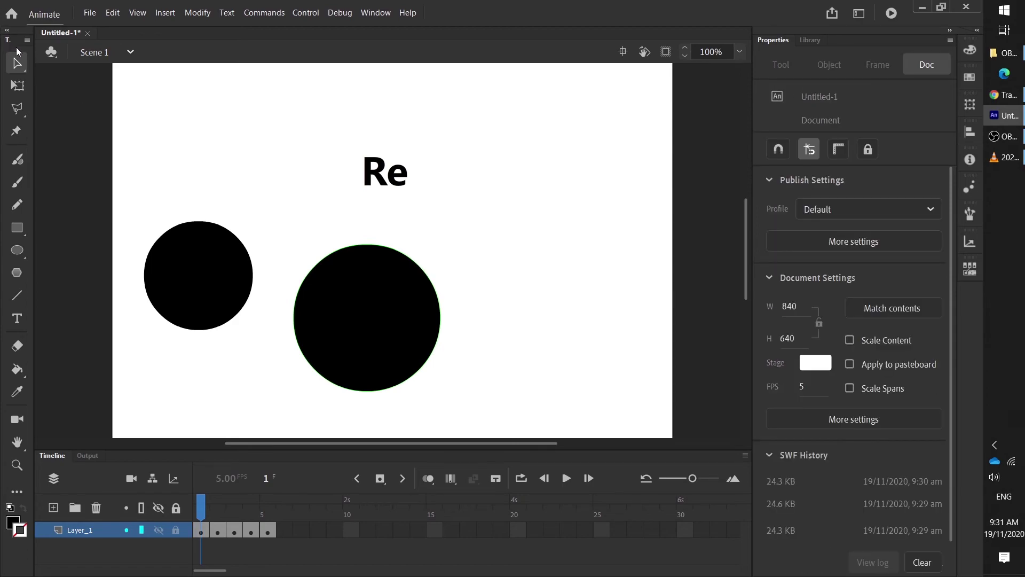
{"action": "left_click", "coordinate": [214, 278]}
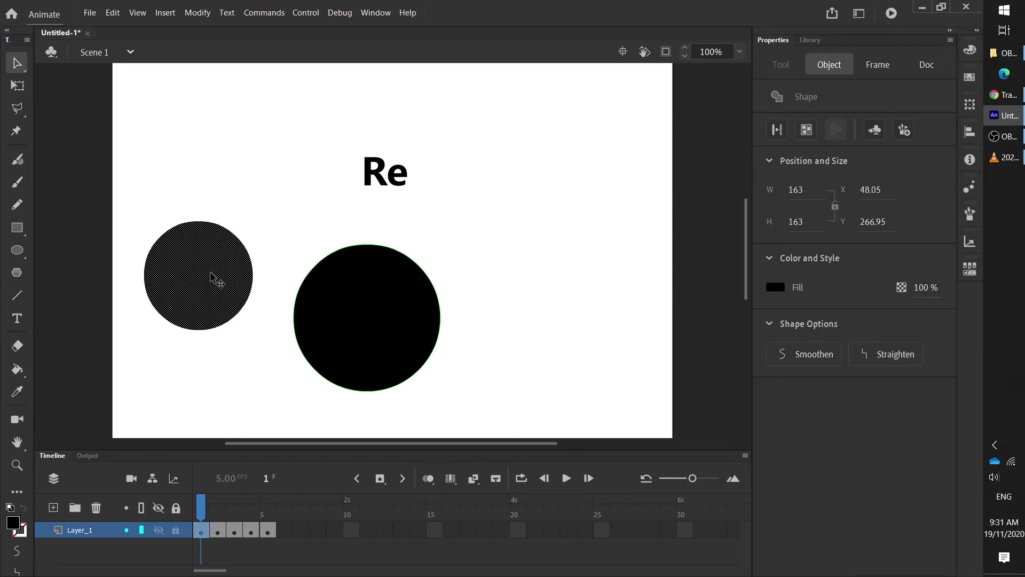
{"action": "left_click", "coordinate": [378, 290]}
{"action": "double_click", "coordinate": [378, 290]}
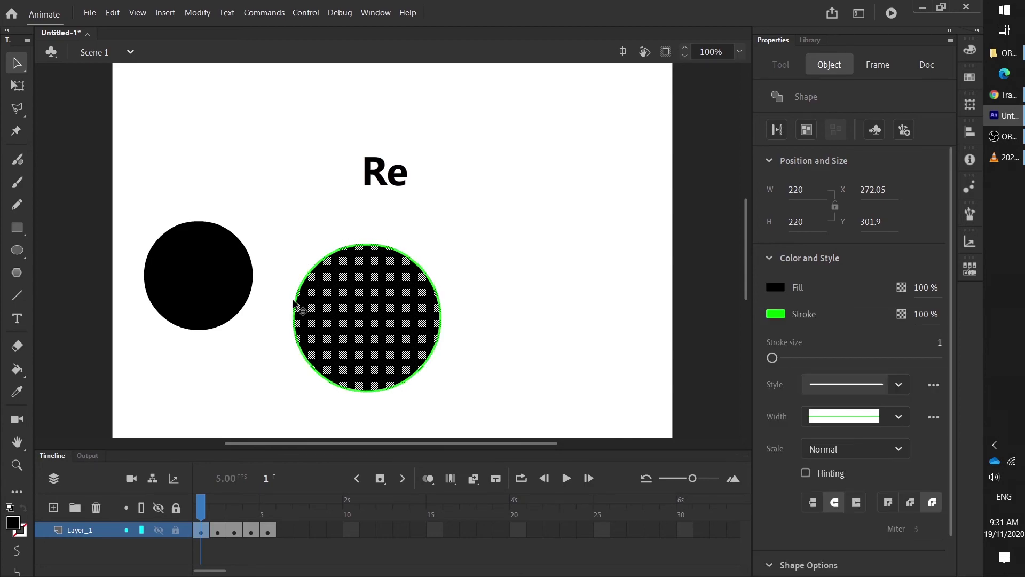
{"action": "left_click", "coordinate": [509, 303]}
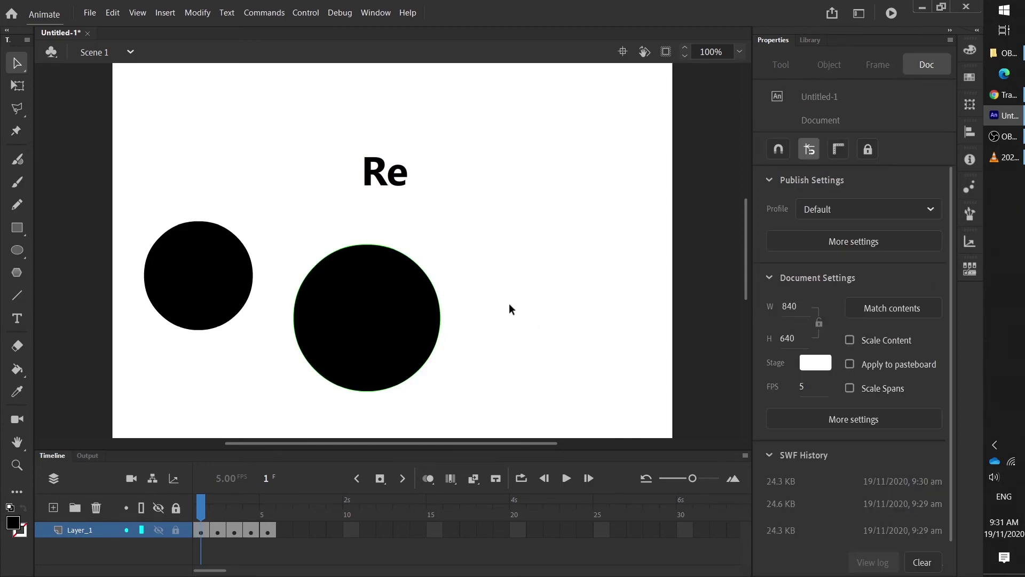
{"action": "left_click", "coordinate": [426, 275]}
{"action": "key", "text": "Delete"}
{"action": "left_click", "coordinate": [375, 12]}
{"action": "mouse_move", "coordinate": [467, 436]}
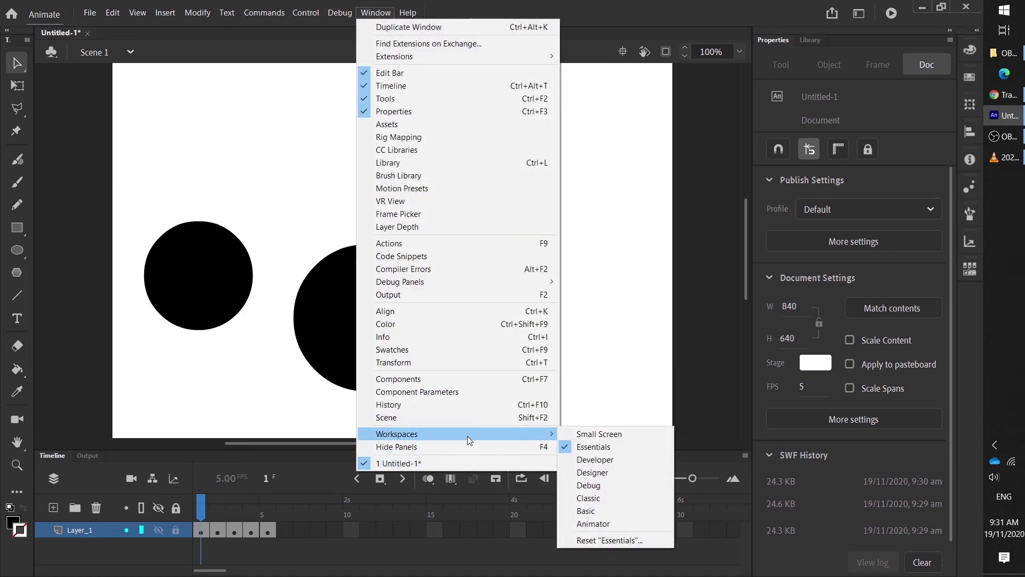
{"action": "left_click", "coordinate": [594, 540]}
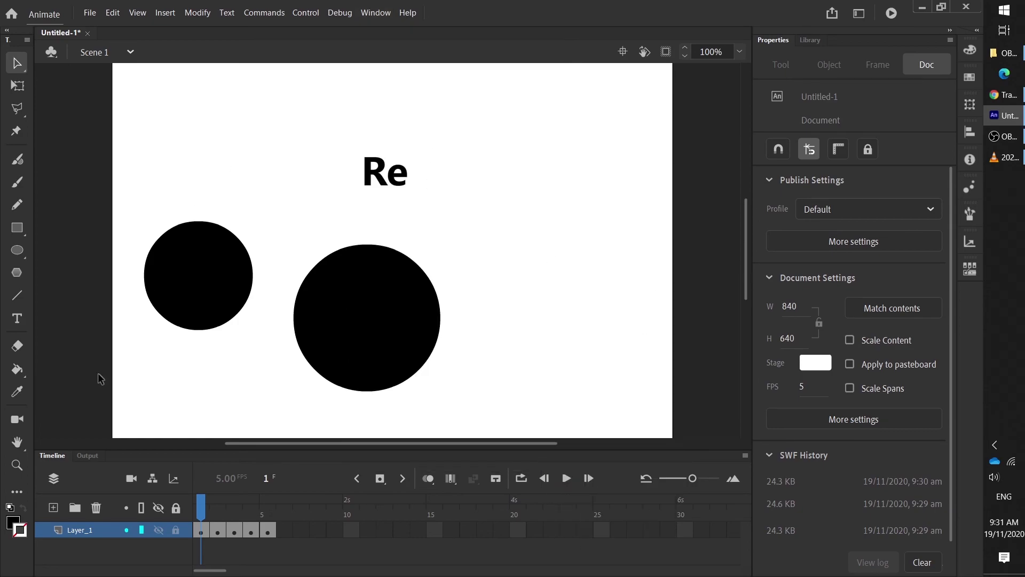
{"action": "right_click", "coordinate": [58, 457]}
{"action": "left_click", "coordinate": [75, 466]}
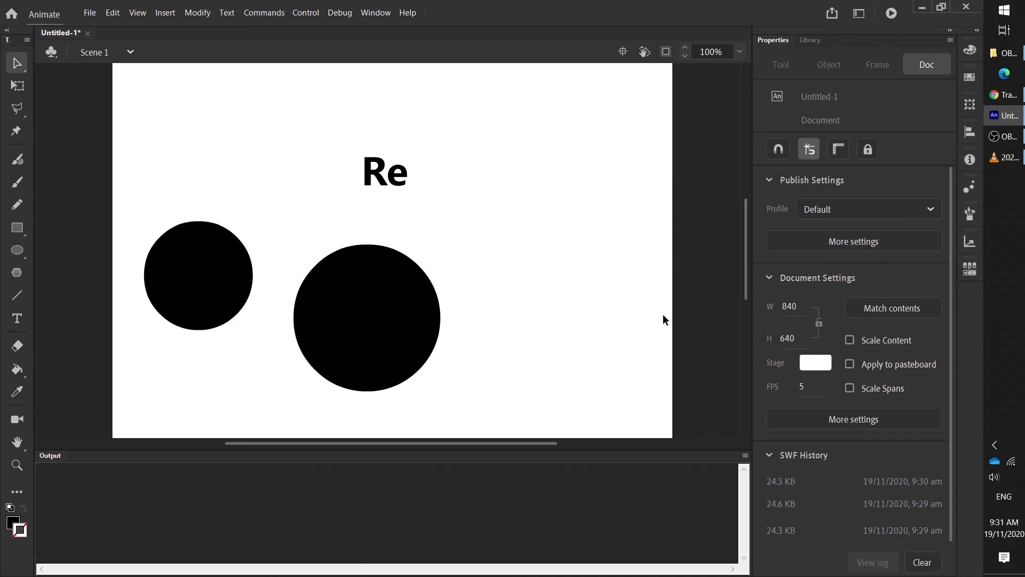
{"action": "left_click", "coordinate": [376, 12]}
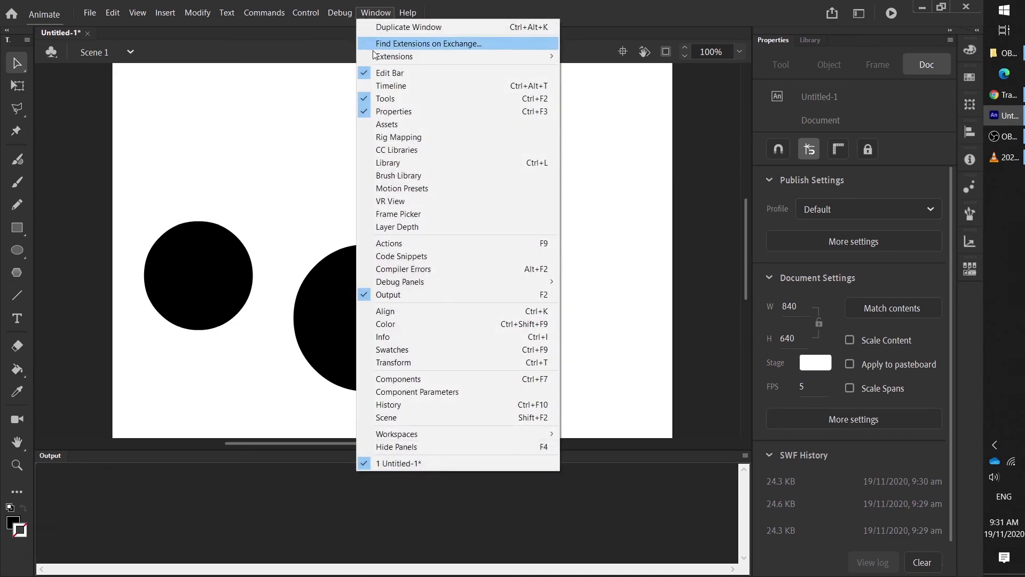
{"action": "mouse_move", "coordinate": [442, 434]}
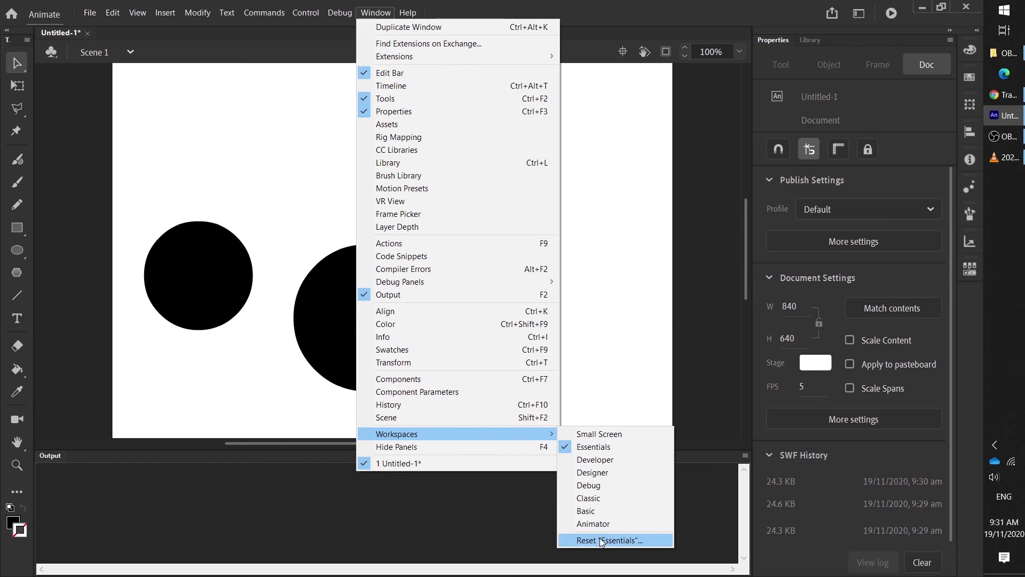